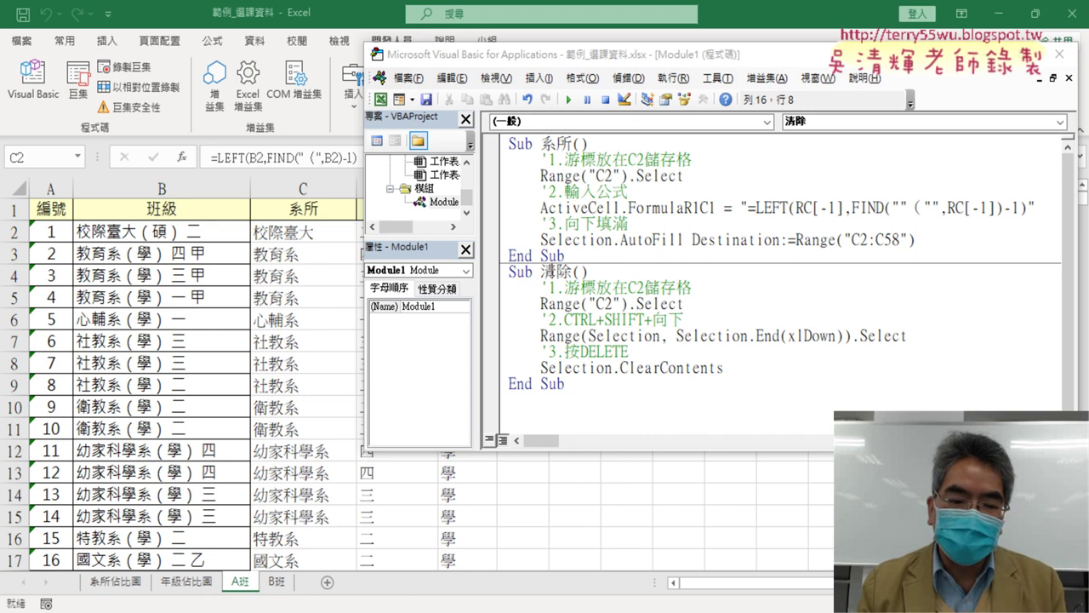
Switch from the VBA editor to Chrome, which shows the 固定座位表2023_2_EXCEL&VBA seating chart.
{"action": "key", "text": "F5"}
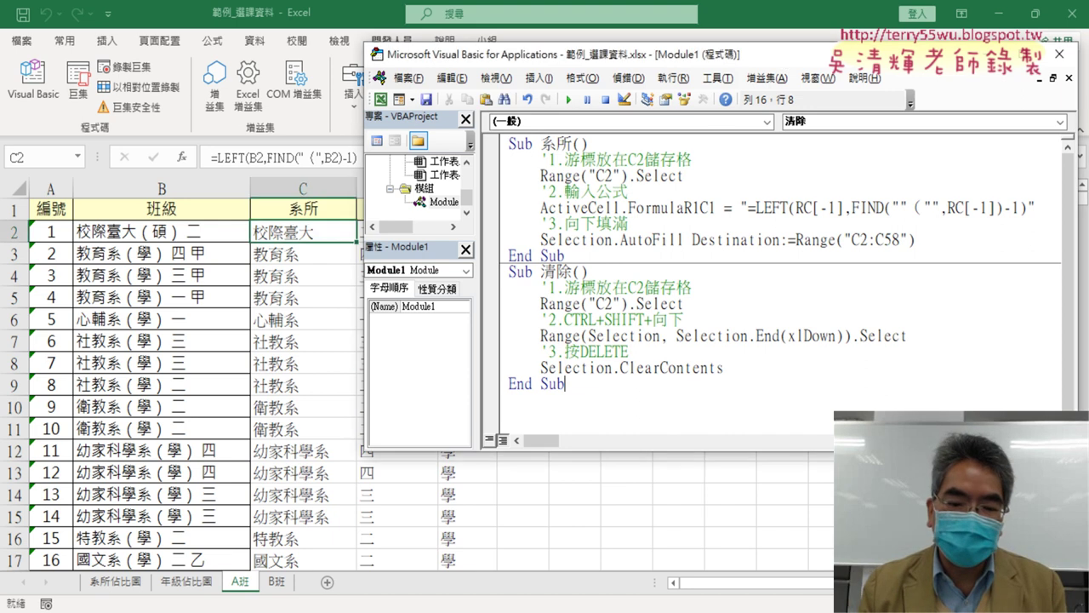
{"action": "left_click", "coordinate": [216, 549]}
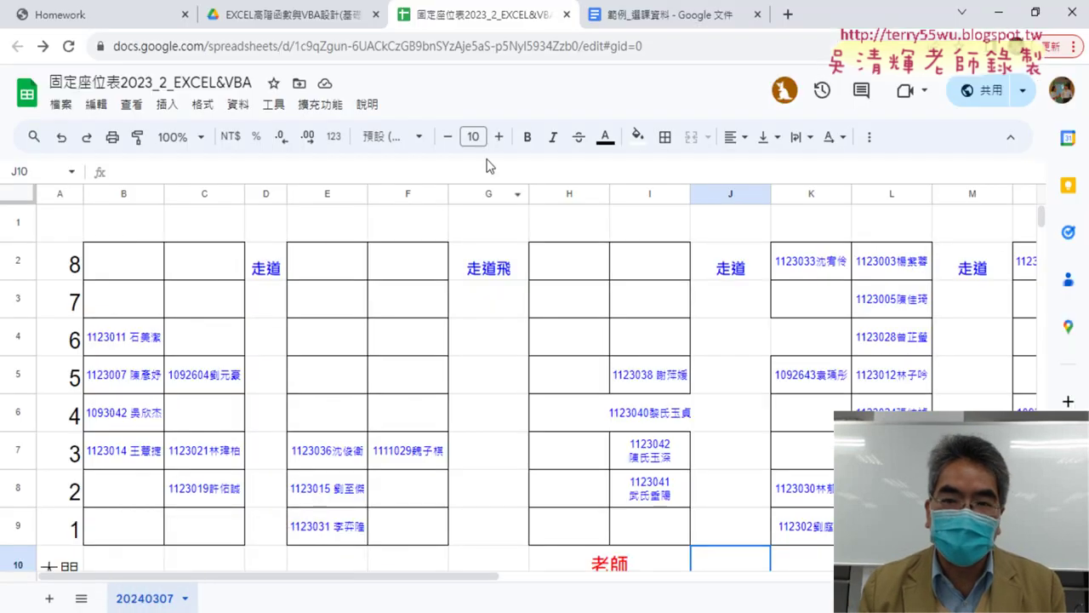
Open the 範例_選課資料 Google Doc and scroll to the 系所 macro code.
{"action": "left_click", "coordinate": [630, 17]}
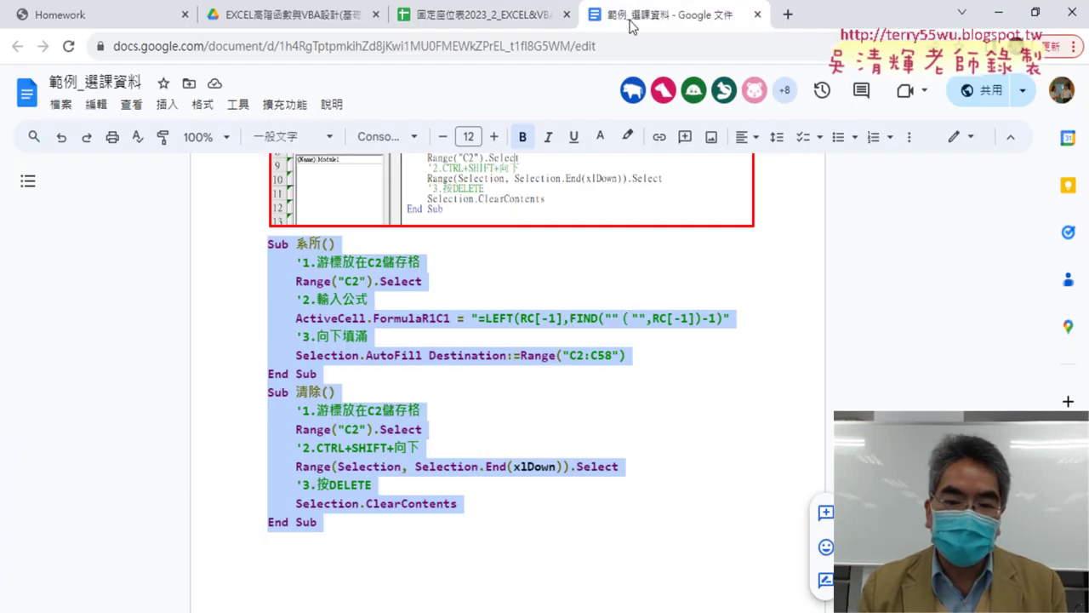
{"action": "left_click", "coordinate": [690, 338]}
{"action": "scroll", "coordinate": [596, 340], "scroll_direction": "up", "scroll_amount": 1}
{"action": "scroll", "coordinate": [511, 307], "scroll_direction": "up", "scroll_amount": 3}
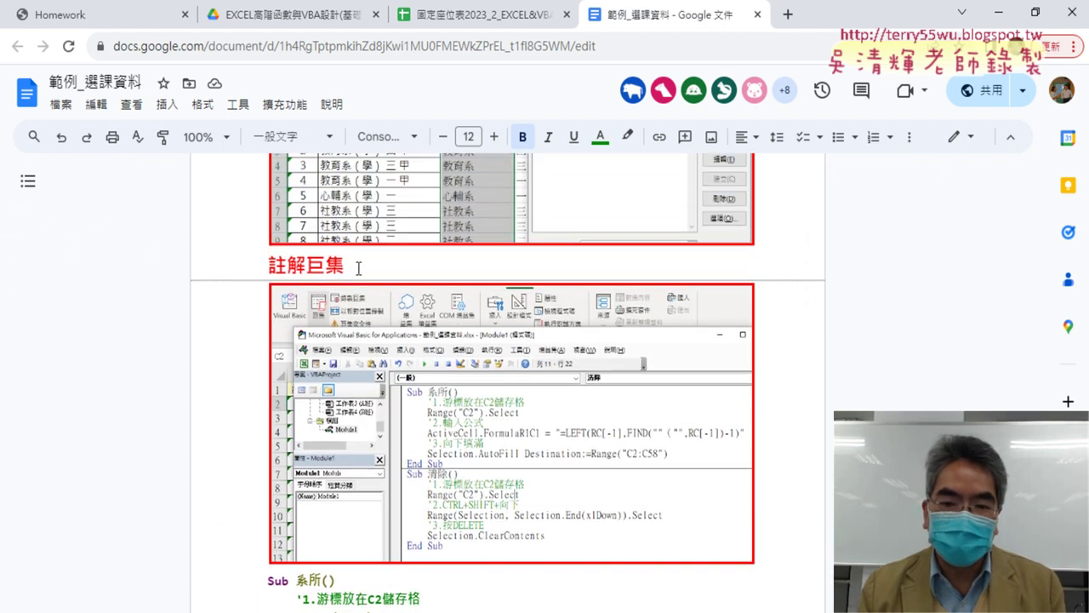
{"action": "left_click_drag", "start_coordinate": [358, 268], "coordinate": [255, 263]}
{"action": "scroll", "coordinate": [444, 417], "scroll_direction": "down", "scroll_amount": 2}
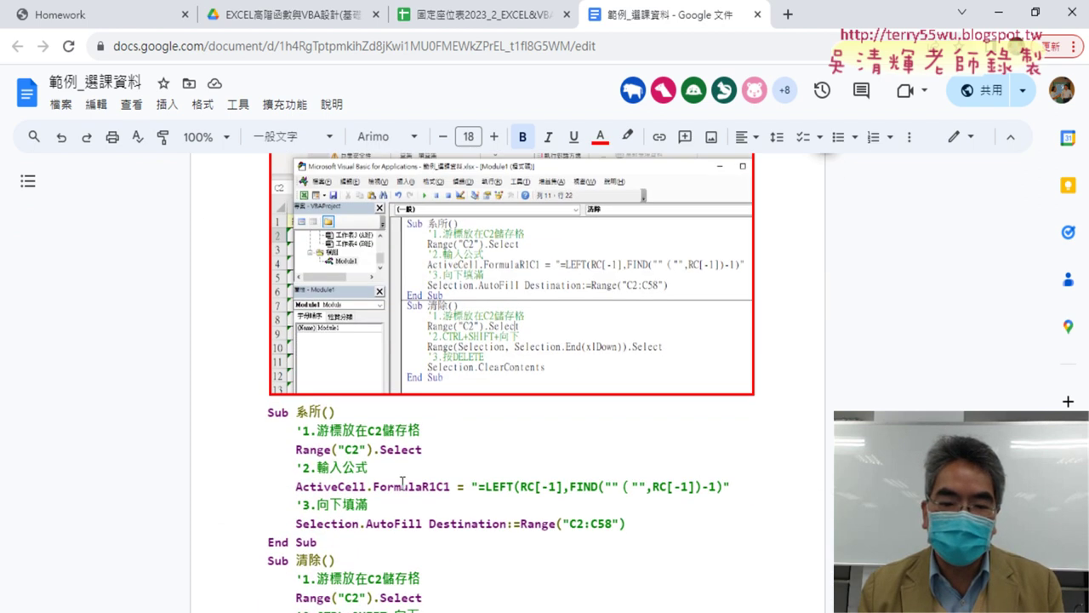
{"action": "scroll", "coordinate": [404, 482], "scroll_direction": "down", "scroll_amount": 2}
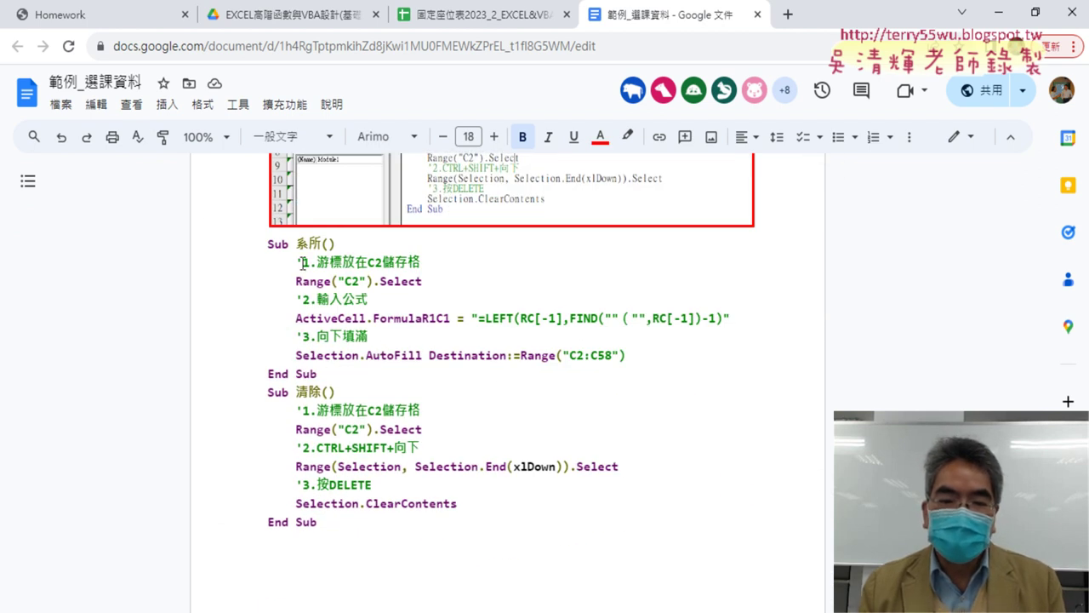
Highlight the 系所 comments and the statement selecting C2, then return to Excel.
{"action": "left_click_drag", "start_coordinate": [303, 262], "coordinate": [440, 263]}
{"action": "left_click", "coordinate": [443, 267]}
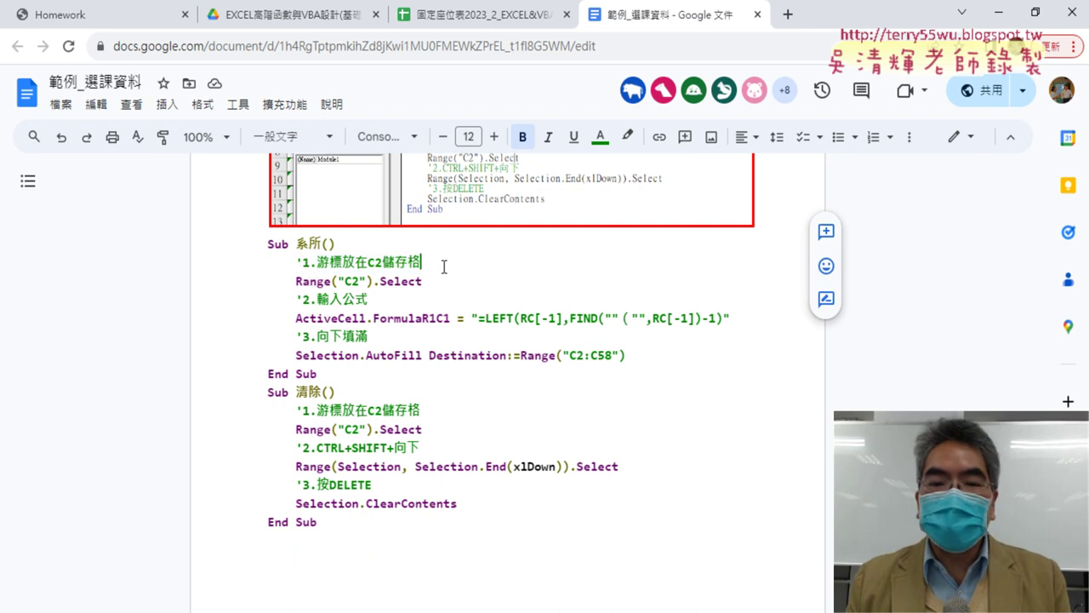
{"action": "left_click_drag", "start_coordinate": [312, 261], "coordinate": [418, 267]}
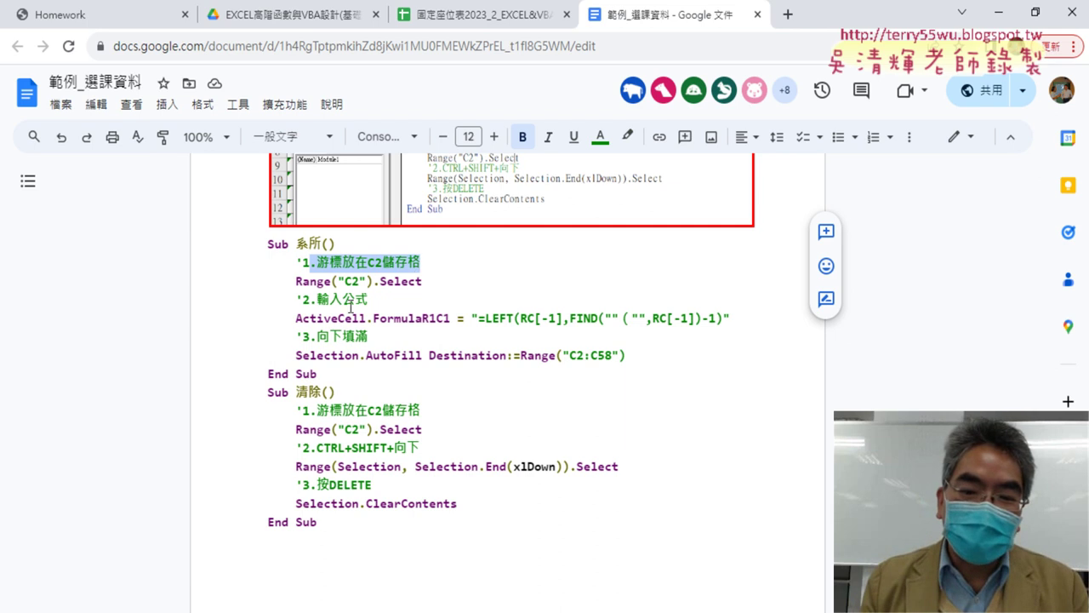
{"action": "left_click_drag", "start_coordinate": [297, 282], "coordinate": [375, 281]}
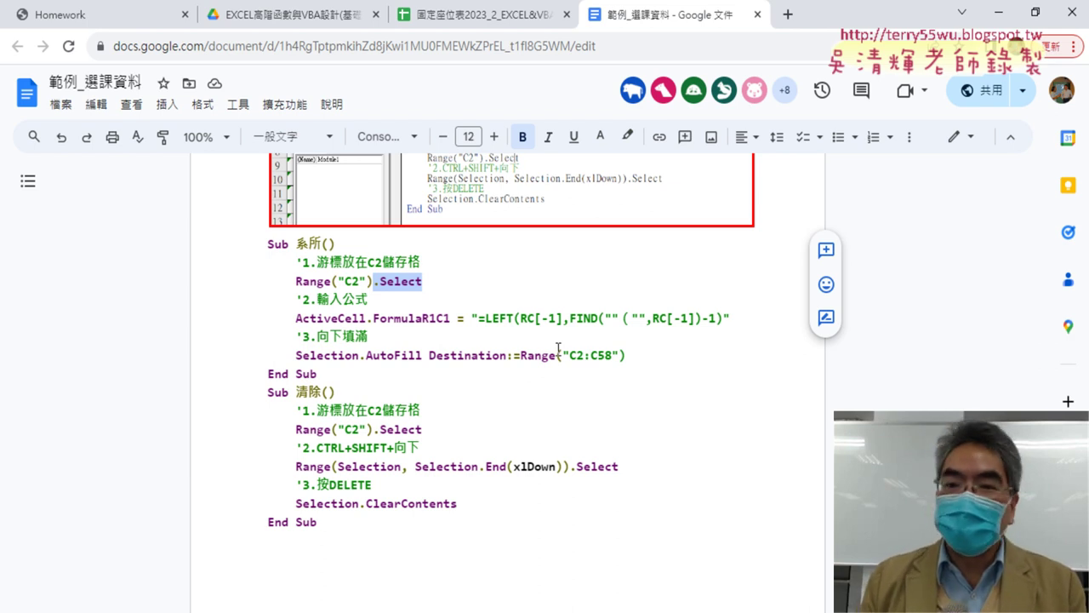
{"action": "left_click", "coordinate": [997, 12]}
{"action": "left_click_drag", "start_coordinate": [656, 56], "coordinate": [812, 73]}
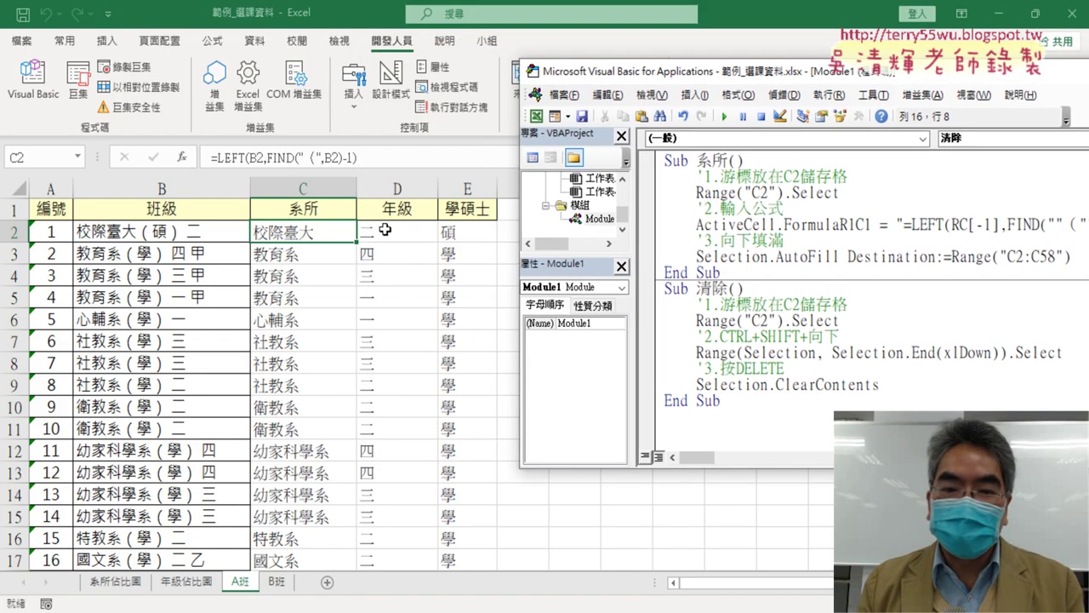
{"action": "left_click", "coordinate": [760, 320]}
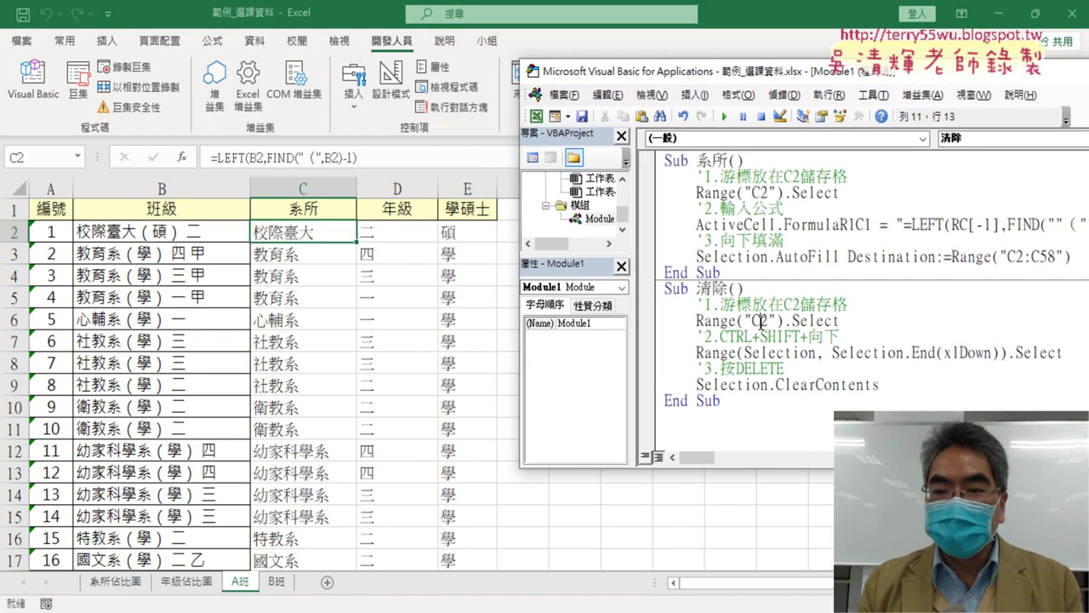
{"action": "left_click", "coordinate": [724, 117]}
{"action": "left_click", "coordinate": [746, 224]}
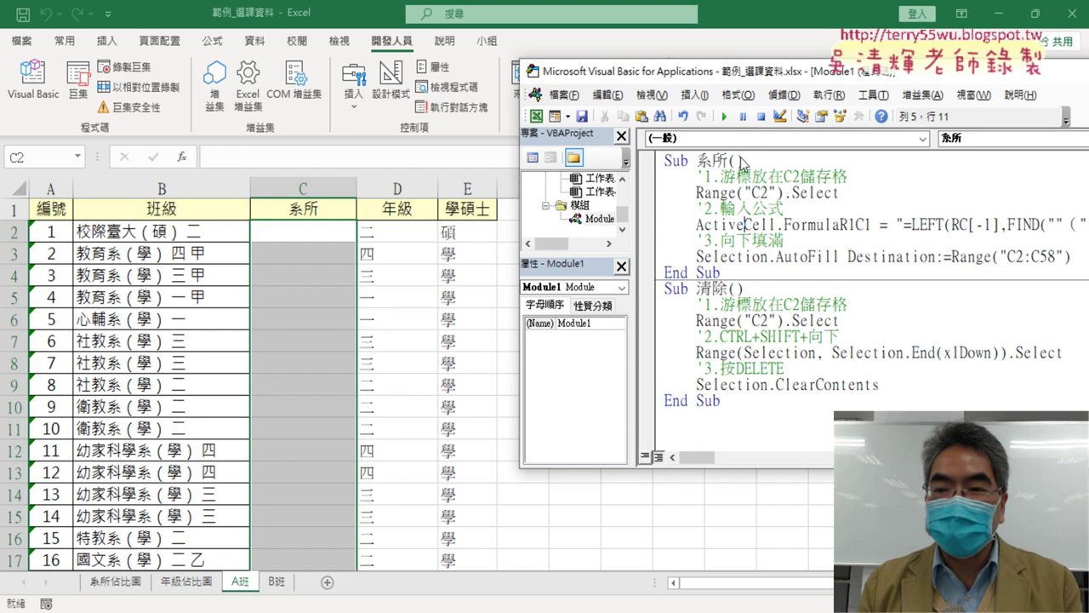
{"action": "left_click", "coordinate": [724, 116]}
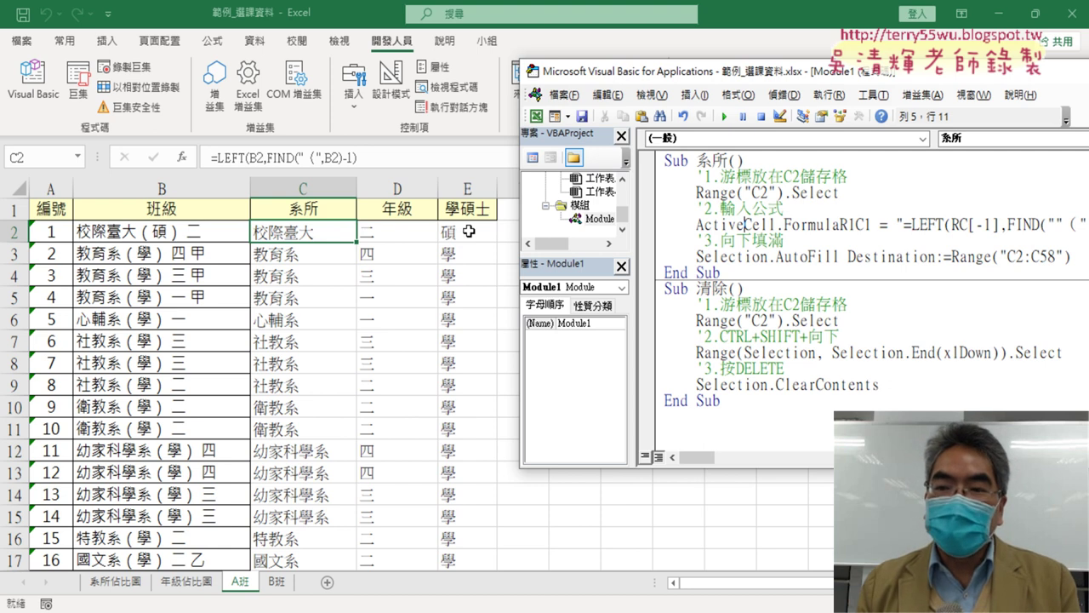
{"action": "left_click_drag", "start_coordinate": [715, 80], "coordinate": [663, 76]}
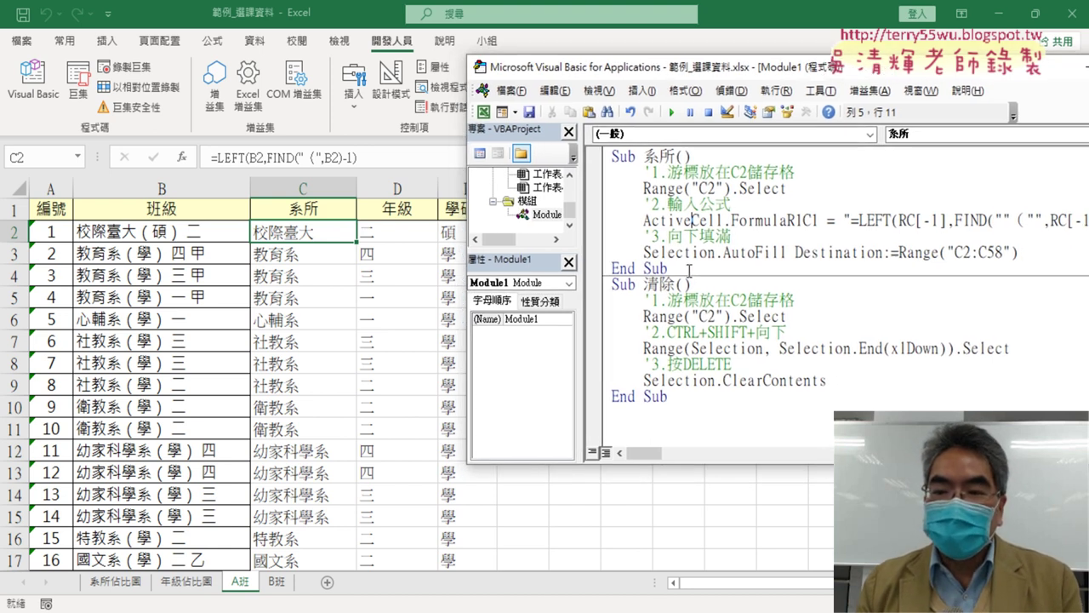
Copy the whole 系所 macro and paste a duplicate below its End Sub.
{"action": "left_click_drag", "start_coordinate": [689, 270], "coordinate": [593, 151]}
{"action": "right_click", "coordinate": [652, 194]}
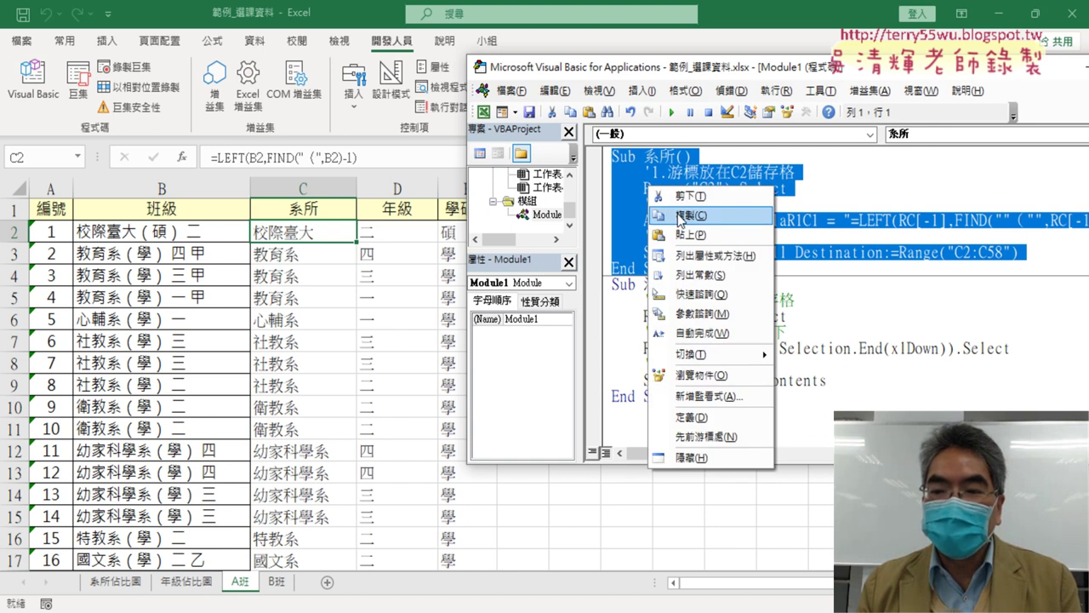
{"action": "left_click", "coordinate": [680, 215]}
{"action": "left_click", "coordinate": [670, 268]}
{"action": "key", "text": "Return"}
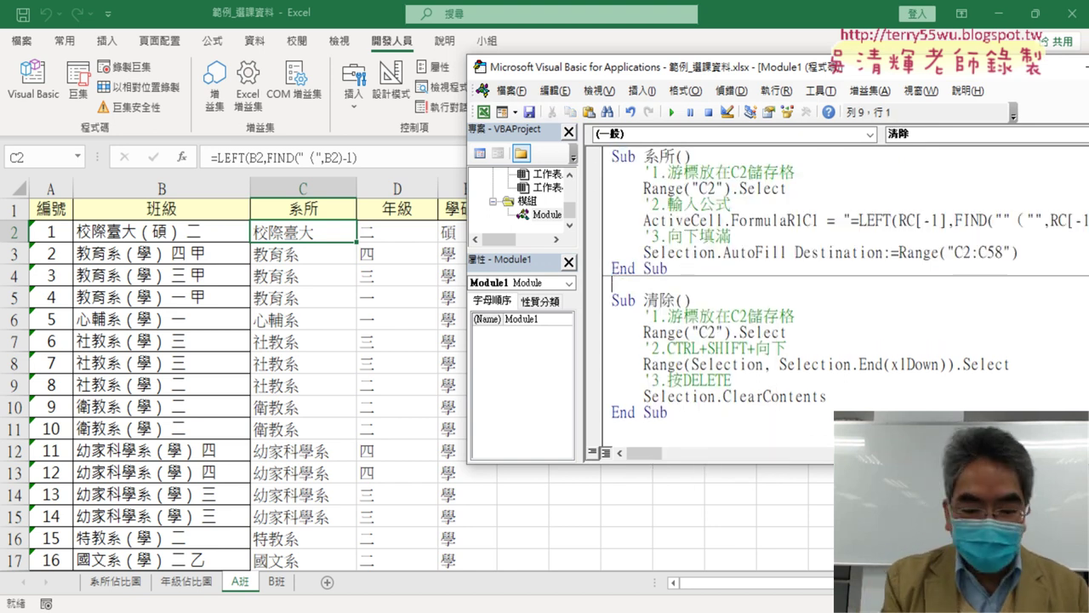
{"action": "key", "text": "ctrl+v"}
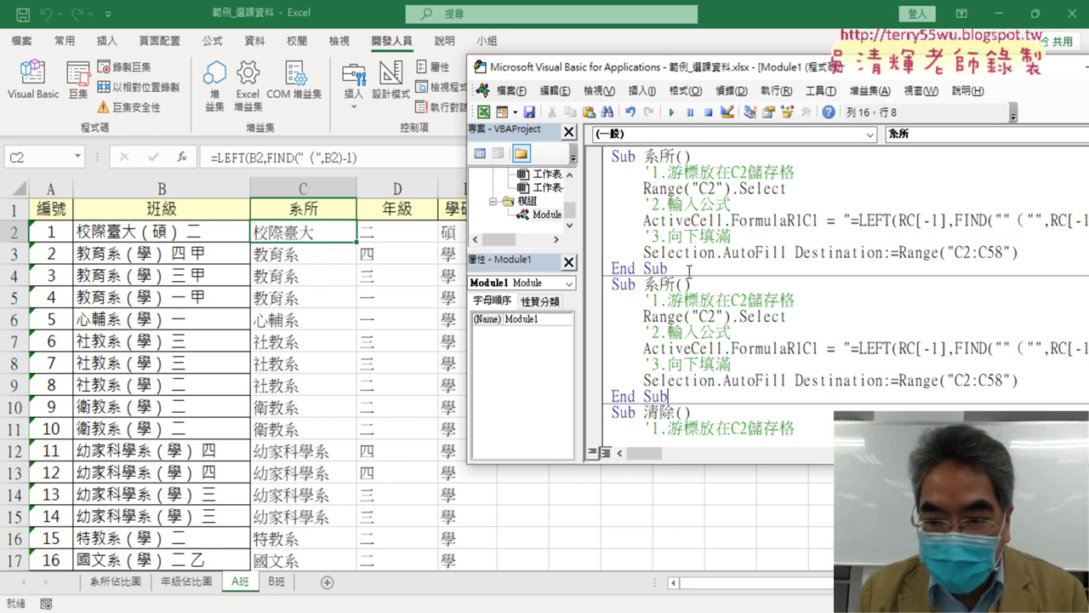
Rename the duplicate macro 年級 and change its starting cell from C2 to D2.
{"action": "left_click_drag", "start_coordinate": [643, 284], "coordinate": [674, 284]}
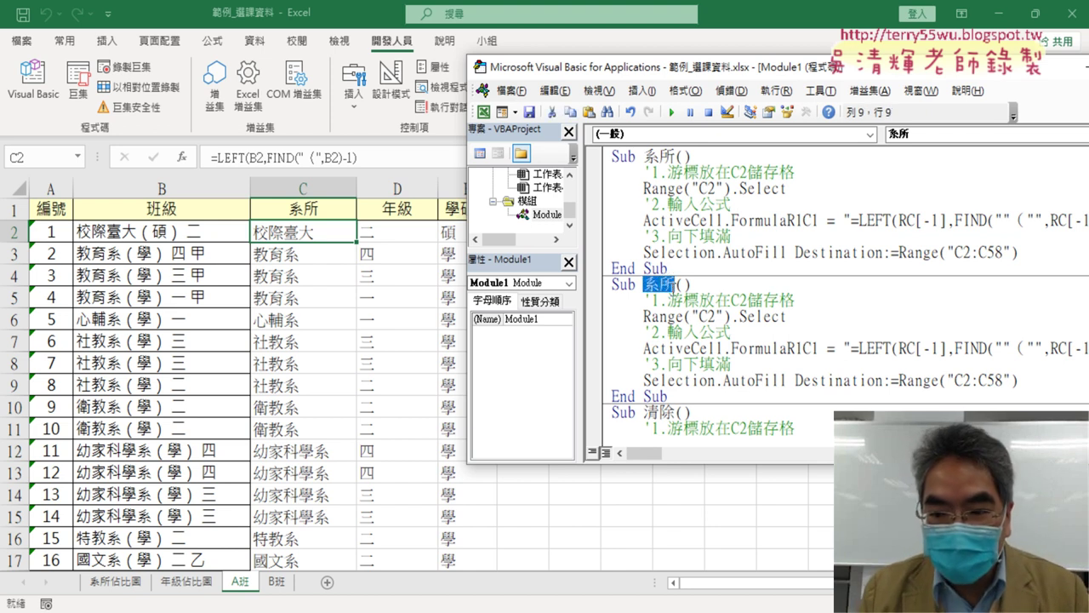
{"action": "type", "text": "ne8"}
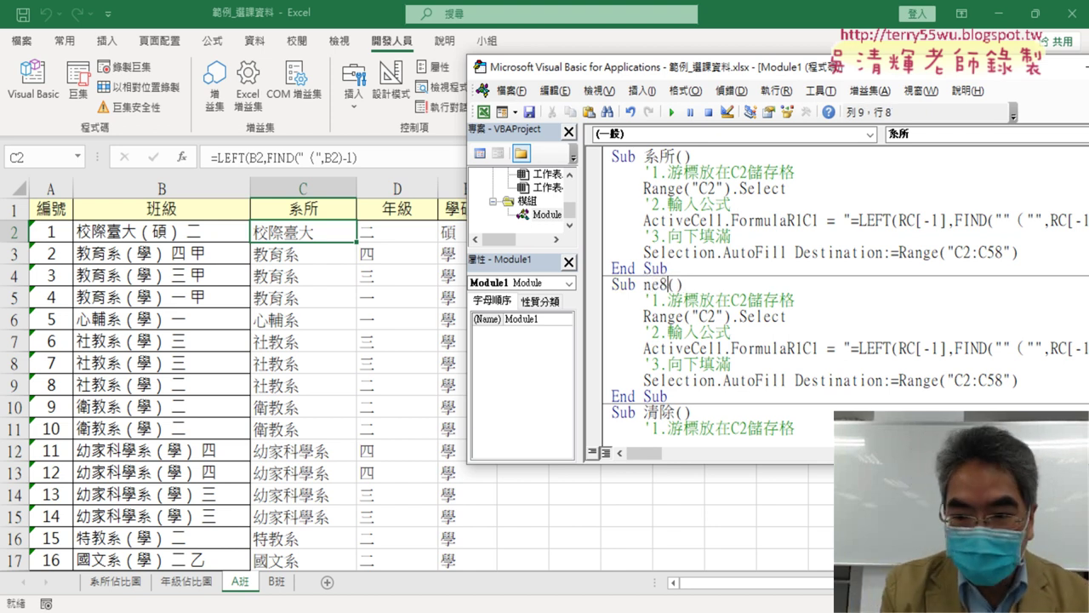
{"action": "key", "text": "space"}
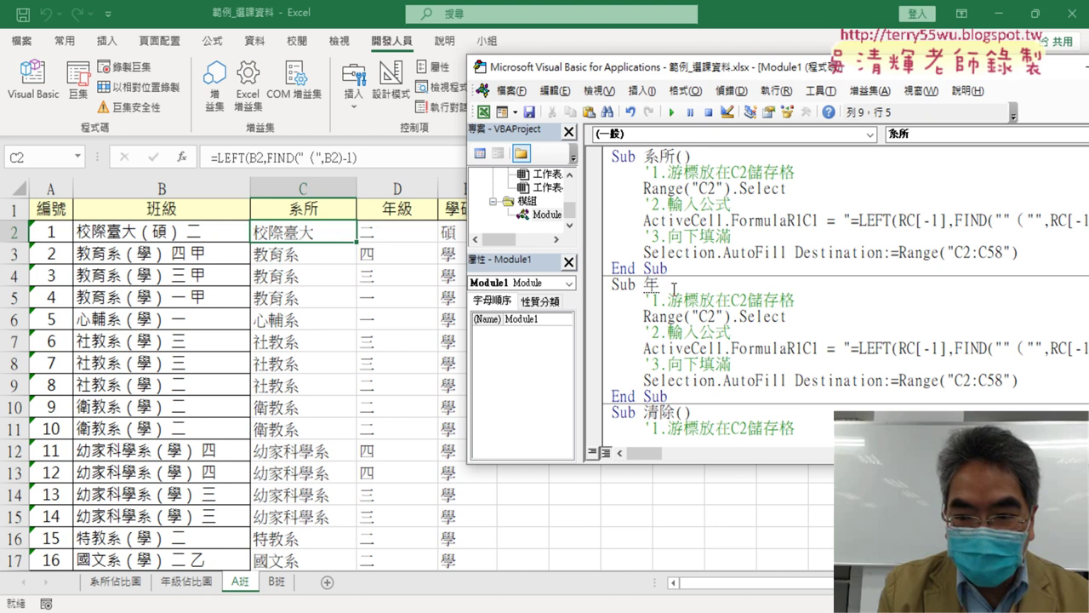
{"action": "type", "text": "級("}
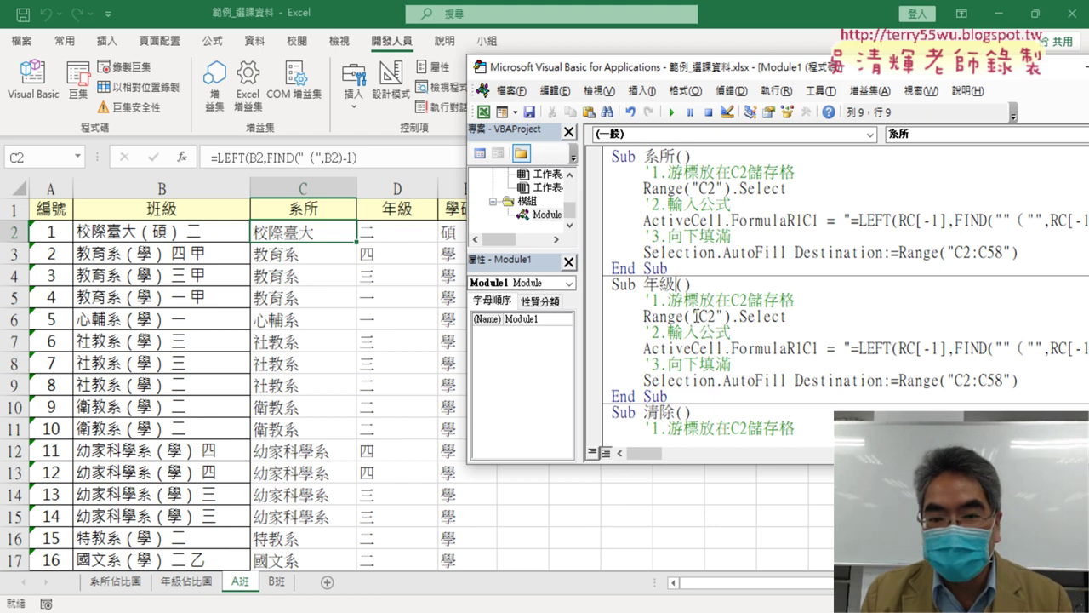
{"action": "left_click_drag", "start_coordinate": [707, 316], "coordinate": [700, 315]}
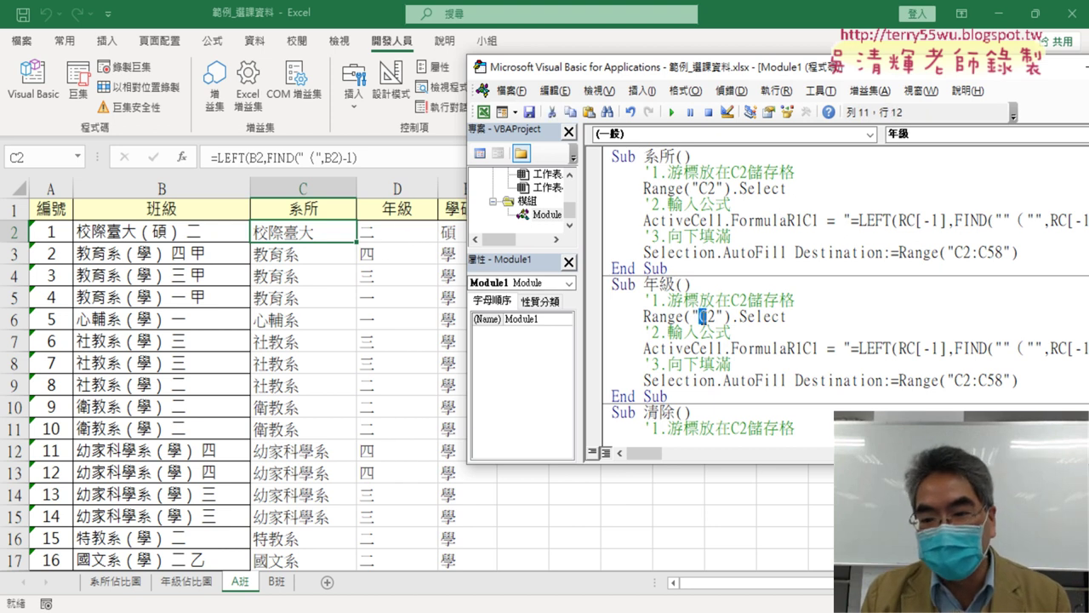
{"action": "type", "text": "D"}
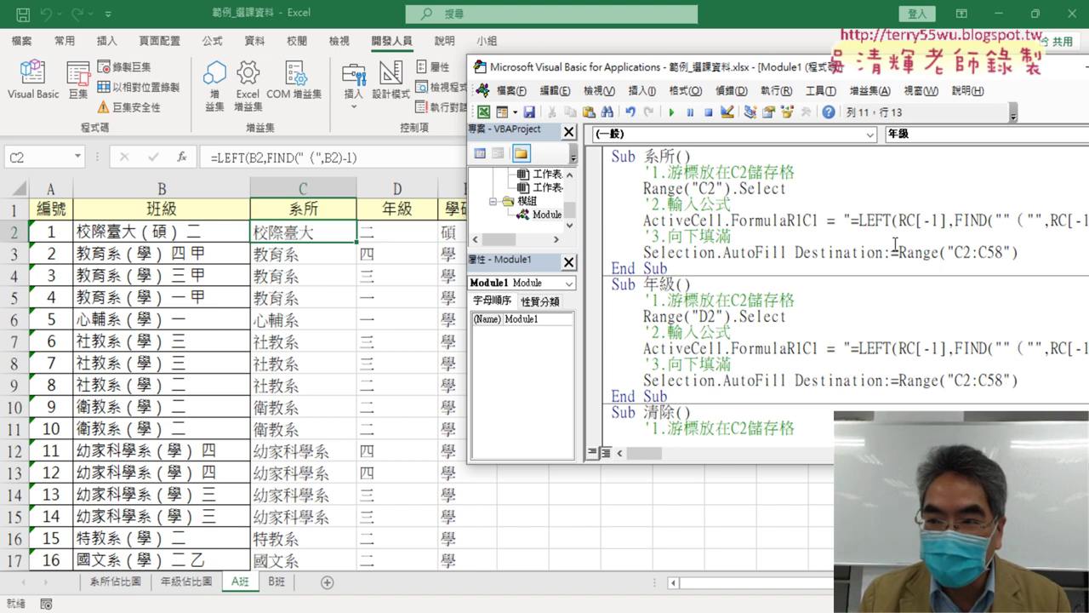
{"action": "left_click_drag", "start_coordinate": [857, 67], "coordinate": [775, 66]}
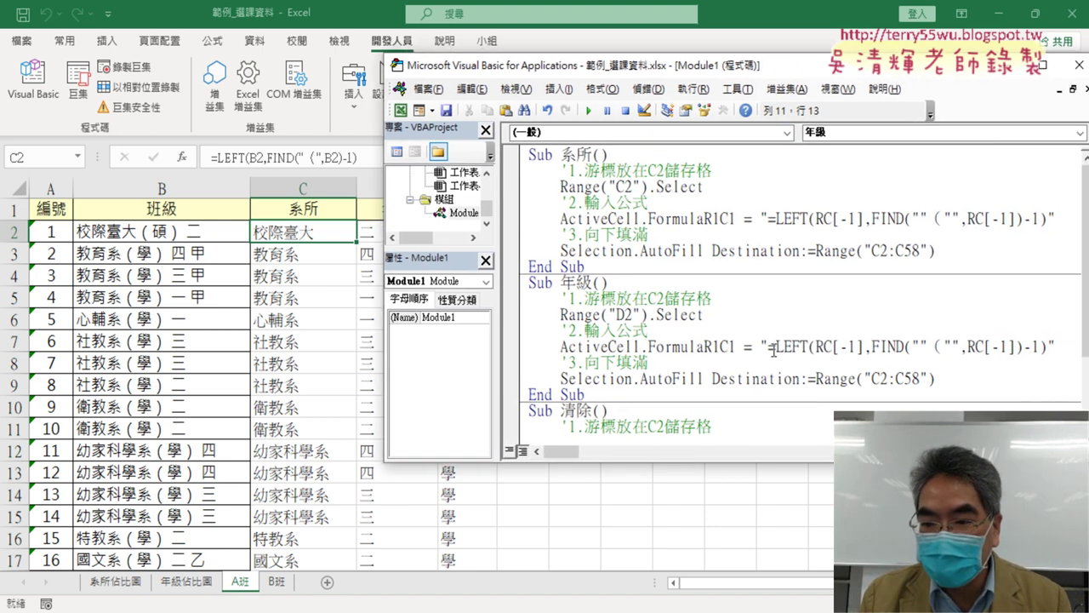
Delete the old formula inside the quotes of the 年級 macro's FormulaR1C1 line.
{"action": "left_click_drag", "start_coordinate": [774, 350], "coordinate": [1039, 352]}
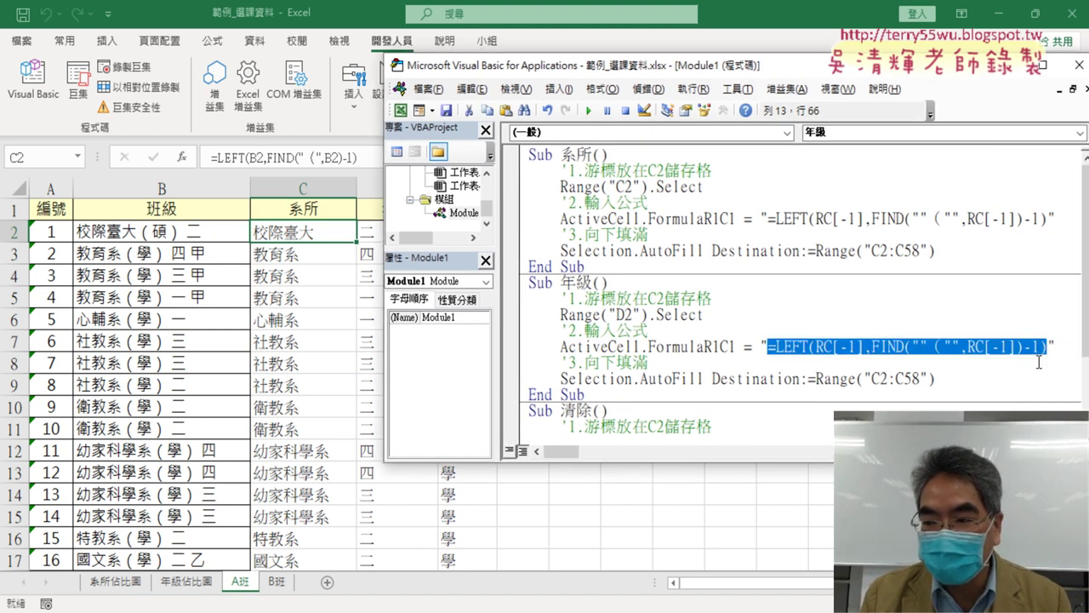
{"action": "key", "text": "Delete"}
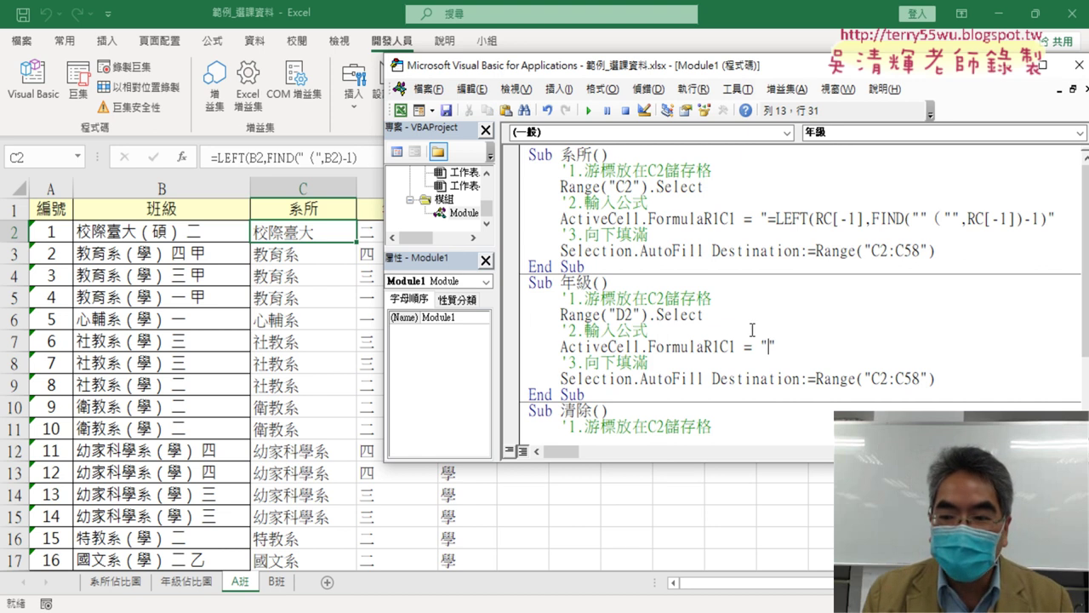
{"action": "left_click_drag", "start_coordinate": [740, 66], "coordinate": [859, 67]}
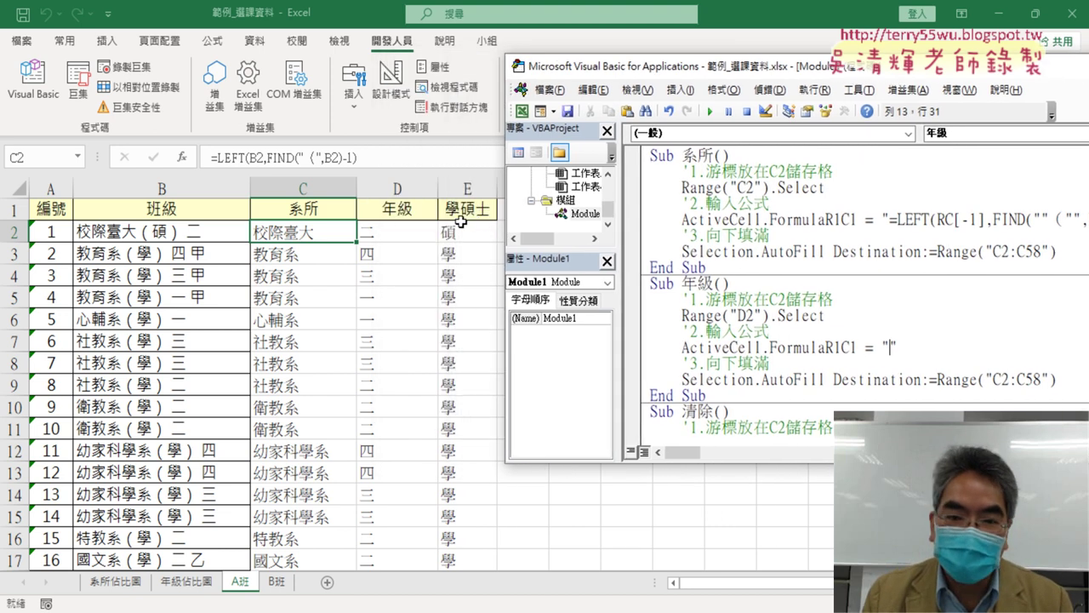
Copy cell D2's MID formula from the formula bar and return to 年級's empty quotes.
{"action": "left_click", "coordinate": [388, 233]}
{"action": "left_click_drag", "start_coordinate": [366, 158], "coordinate": [229, 160]}
{"action": "right_click", "coordinate": [230, 160]}
{"action": "left_click", "coordinate": [308, 127]}
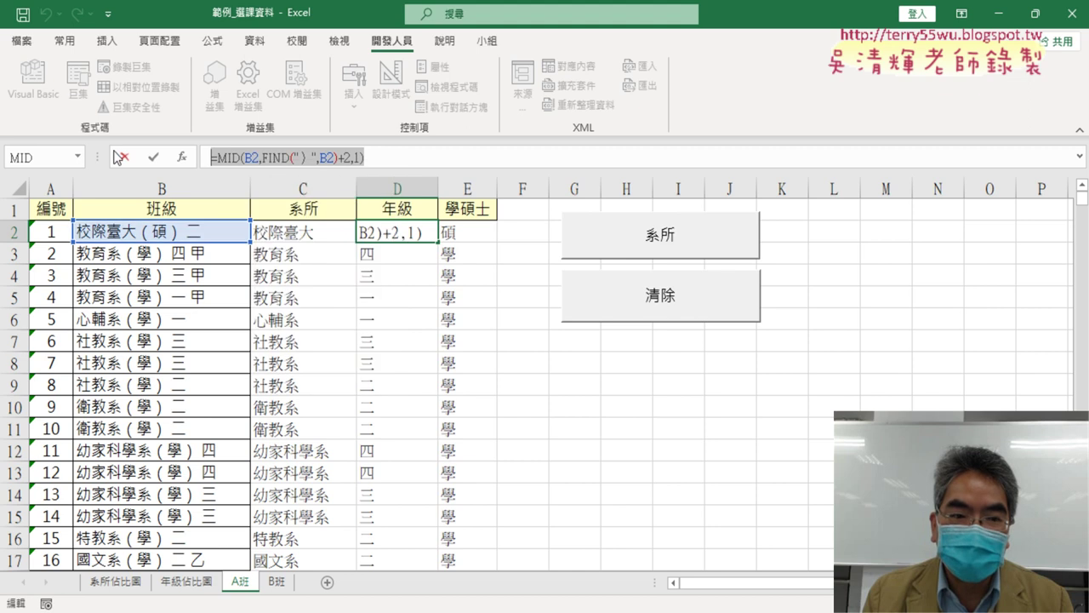
{"action": "left_click", "coordinate": [125, 159]}
{"action": "left_click", "coordinate": [32, 81]}
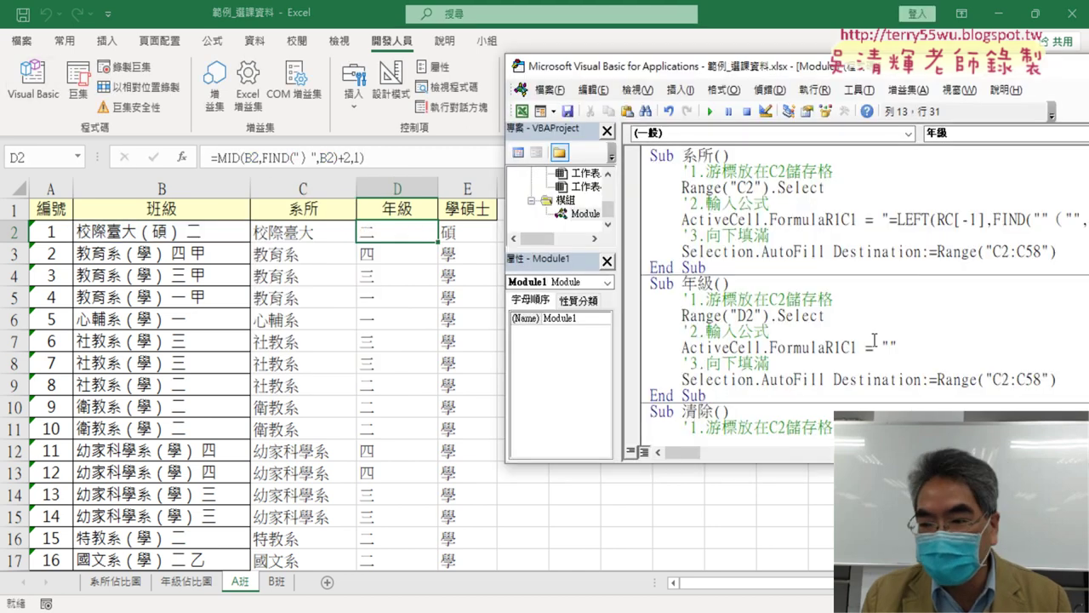
{"action": "left_click_drag", "start_coordinate": [817, 81], "coordinate": [667, 73]}
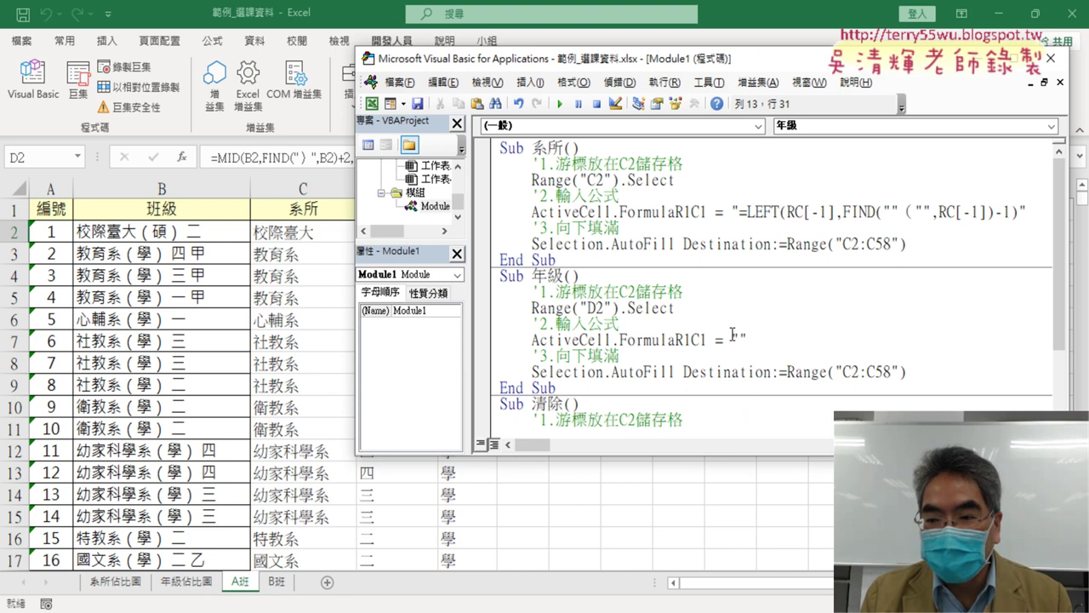
{"action": "left_click_drag", "start_coordinate": [730, 339], "coordinate": [740, 340]}
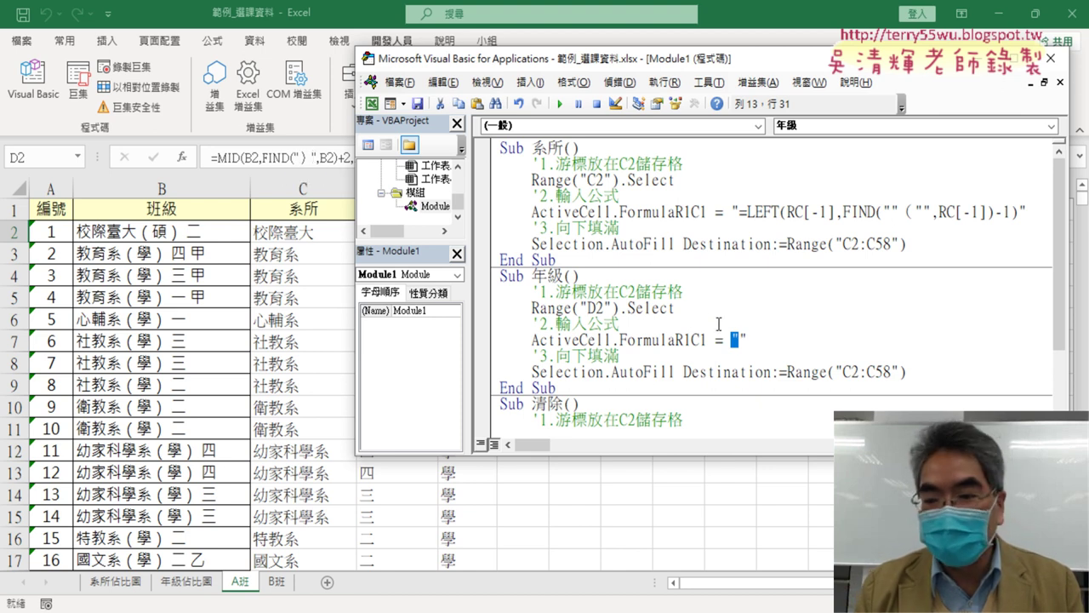
Paste the MID formula into the 年級 macro and double its inner quote marks.
{"action": "left_click", "coordinate": [739, 337]}
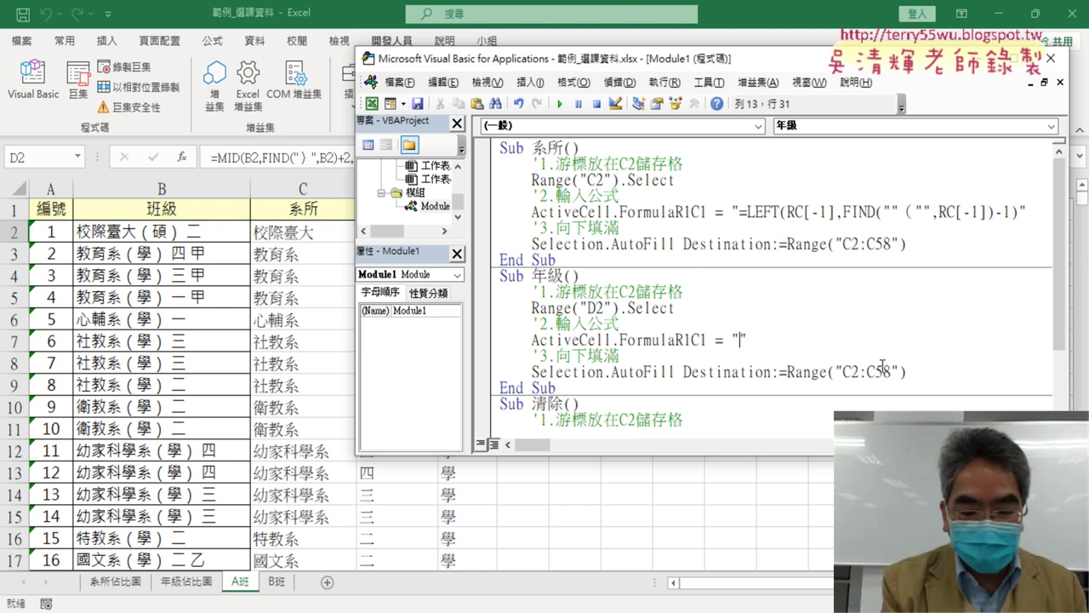
{"action": "key", "text": "ctrl+v"}
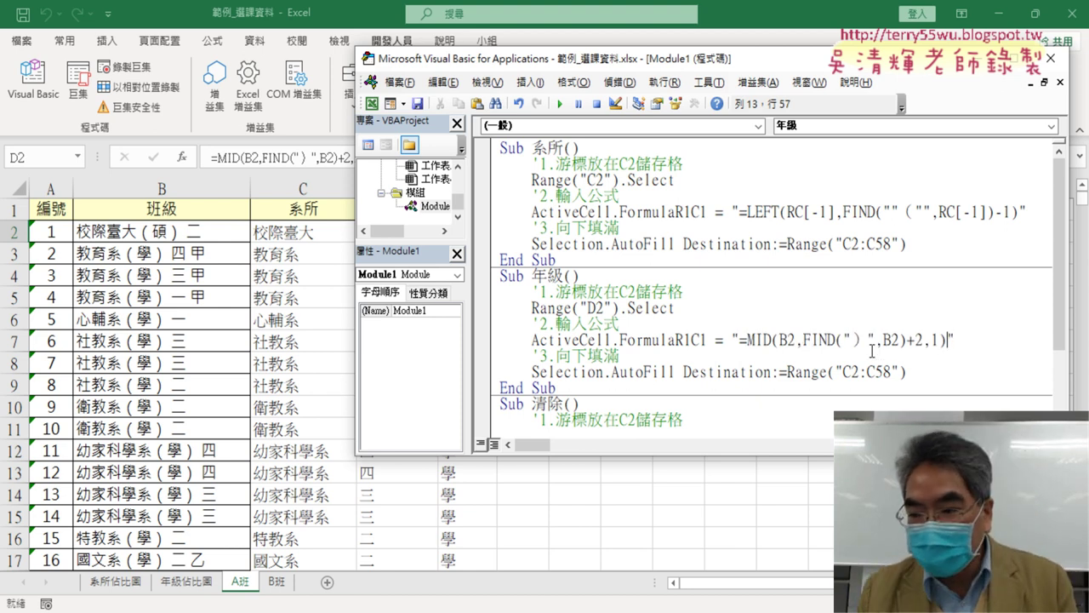
{"action": "left_click", "coordinate": [849, 338]}
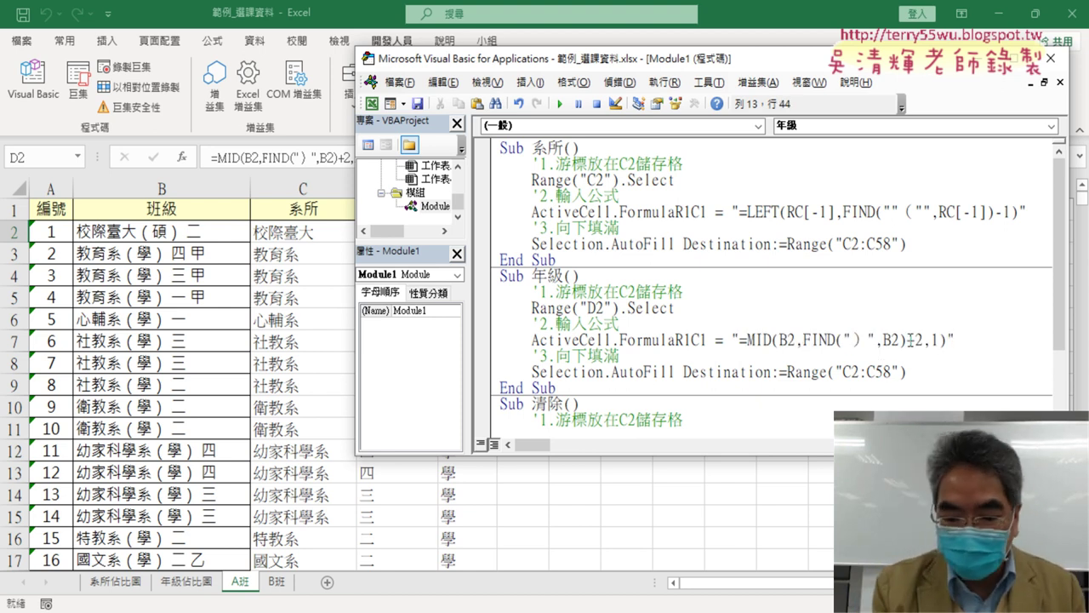
{"action": "type", "text": "\""}
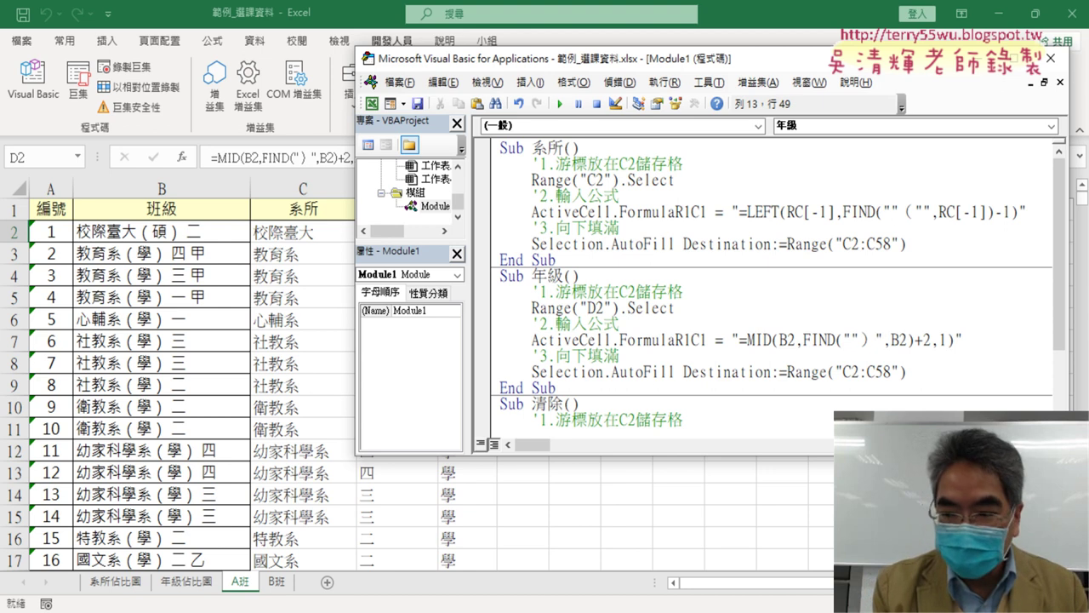
{"action": "type", "text": "\""}
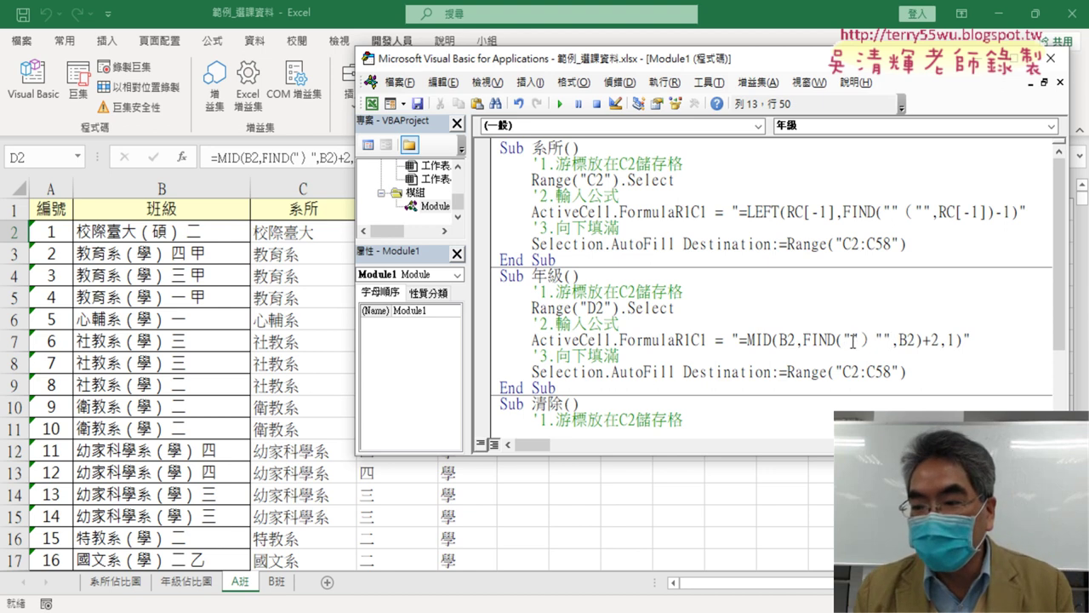
{"action": "left_click_drag", "start_coordinate": [845, 339], "coordinate": [853, 341]}
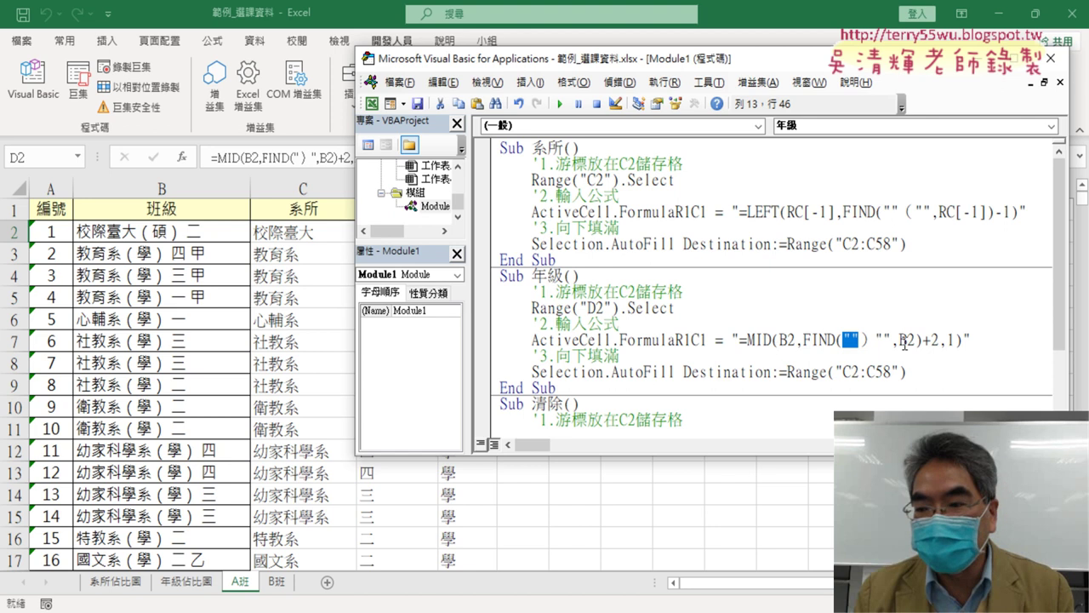
{"action": "left_click_drag", "start_coordinate": [876, 340], "coordinate": [890, 340]}
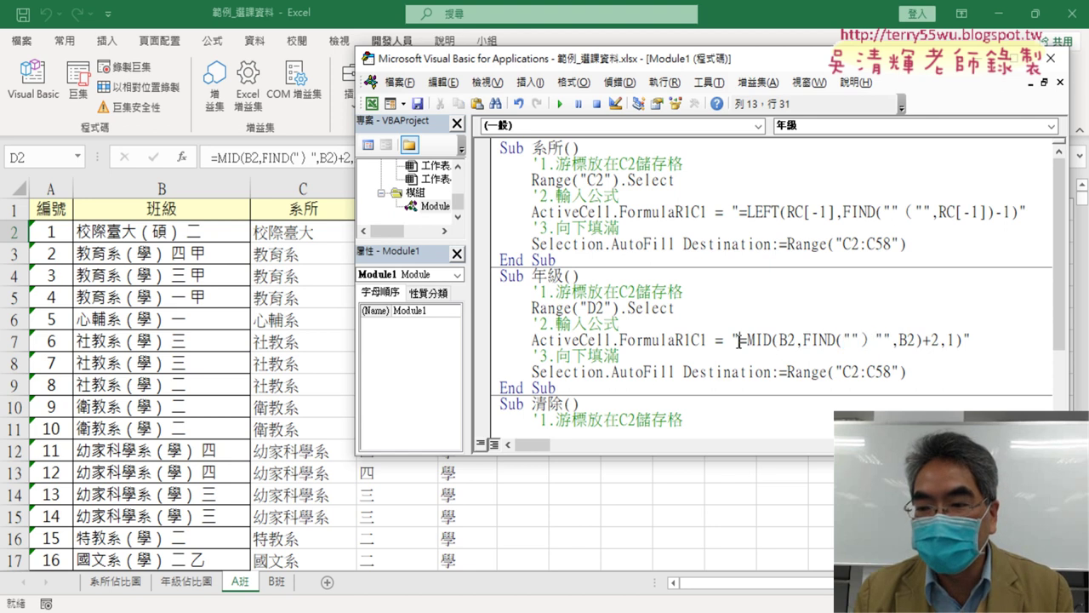
{"action": "left_click_drag", "start_coordinate": [740, 340], "coordinate": [731, 340]}
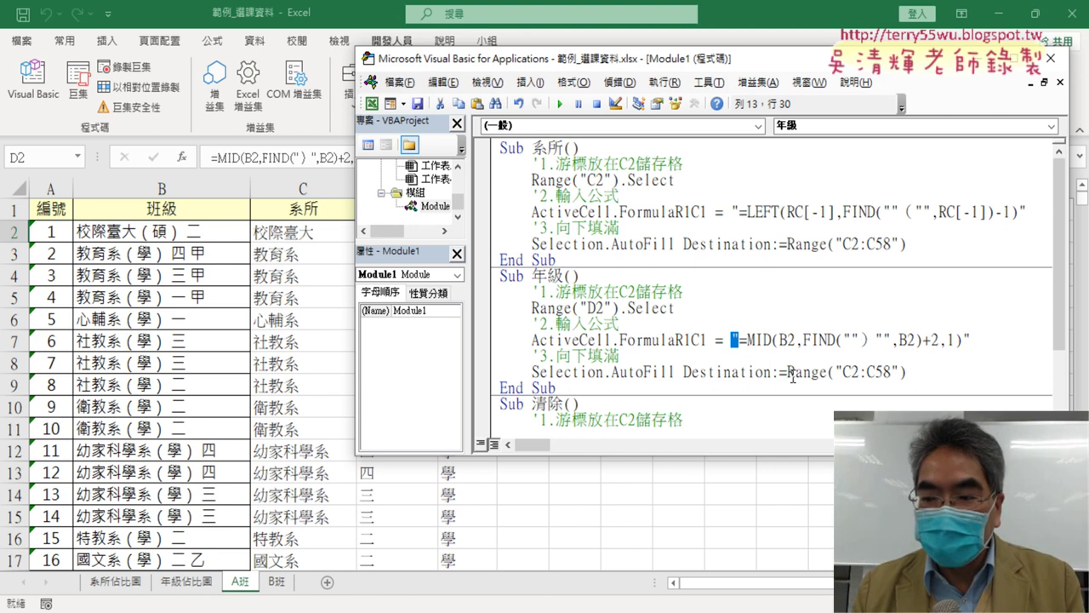
Change the 年級 fill range from C2:C58 to D2:D58.
{"action": "left_click", "coordinate": [849, 371]}
{"action": "key", "text": "BackSpace"}
{"action": "type", "text": "D"}
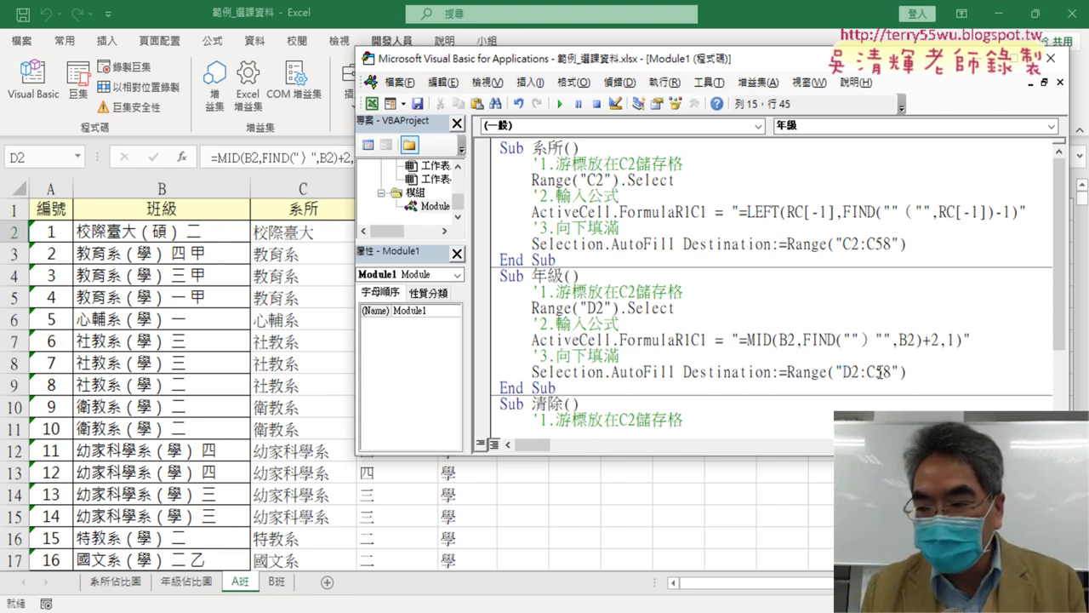
{"action": "left_click_drag", "start_coordinate": [873, 371], "coordinate": [867, 372]}
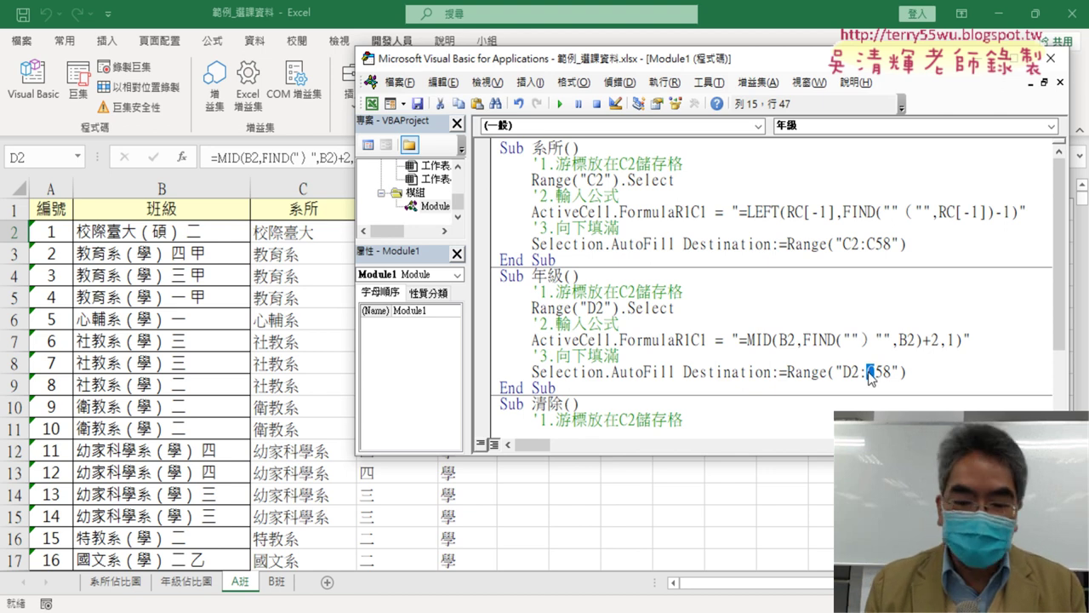
{"action": "type", "text": "D"}
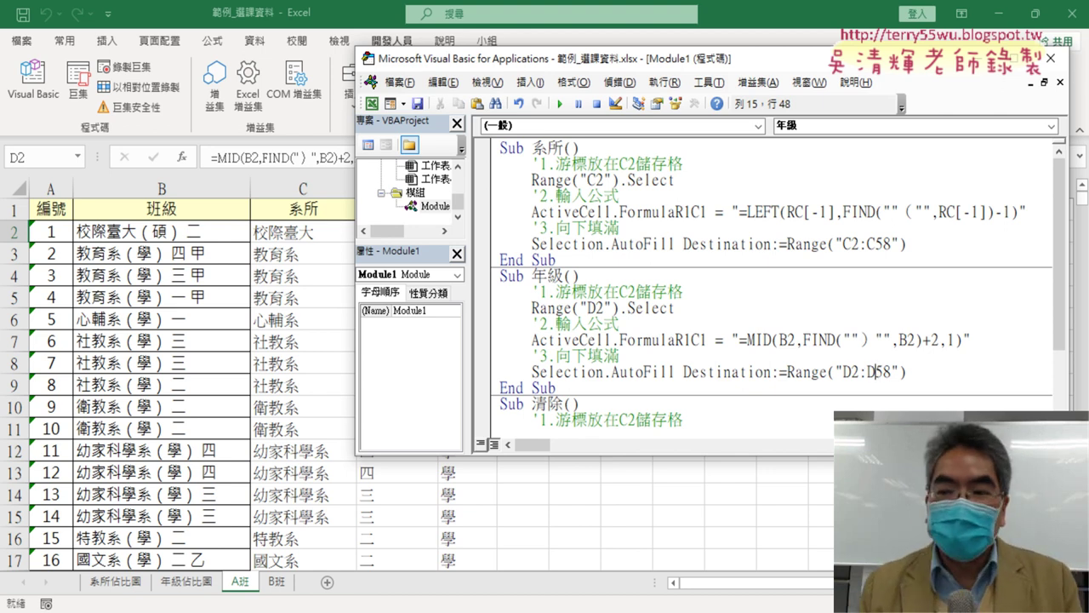
{"action": "left_click_drag", "start_coordinate": [774, 58], "coordinate": [854, 53]}
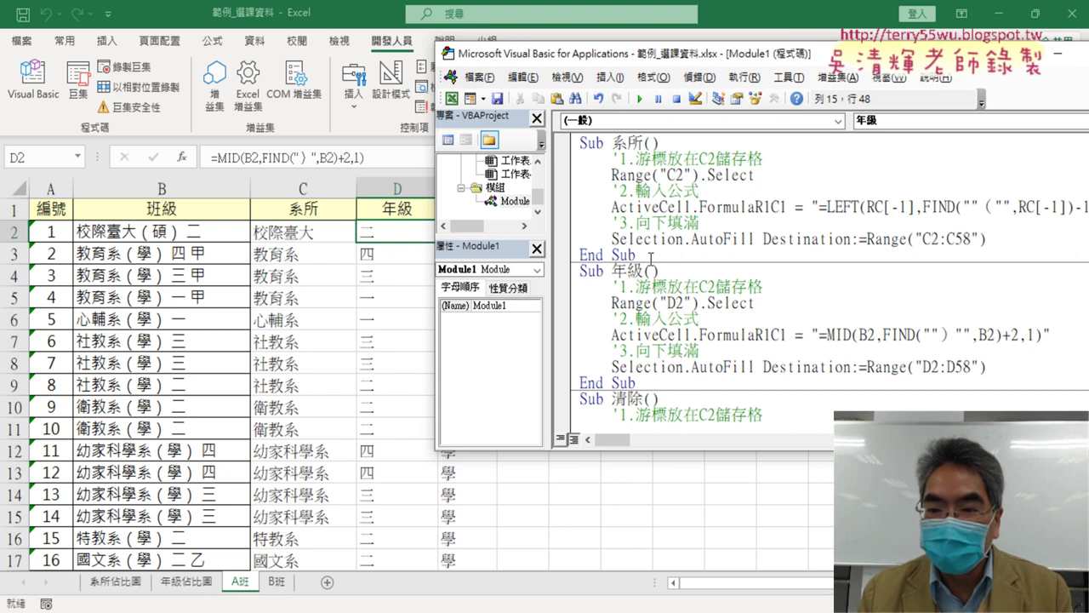
Compare 年級 with the 系所 macro, highlighting the doubled quotes, then scroll down to Sub 清除.
{"action": "left_click_drag", "start_coordinate": [651, 256], "coordinate": [586, 146]}
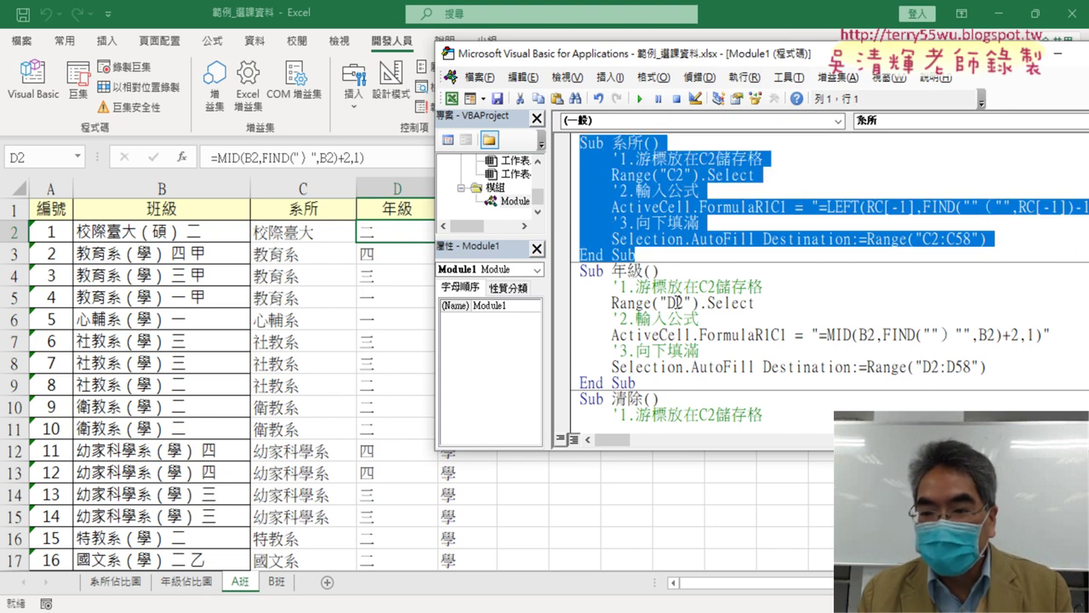
{"action": "left_click", "coordinate": [676, 302]}
{"action": "left_click_drag", "start_coordinate": [819, 336], "coordinate": [1037, 335]}
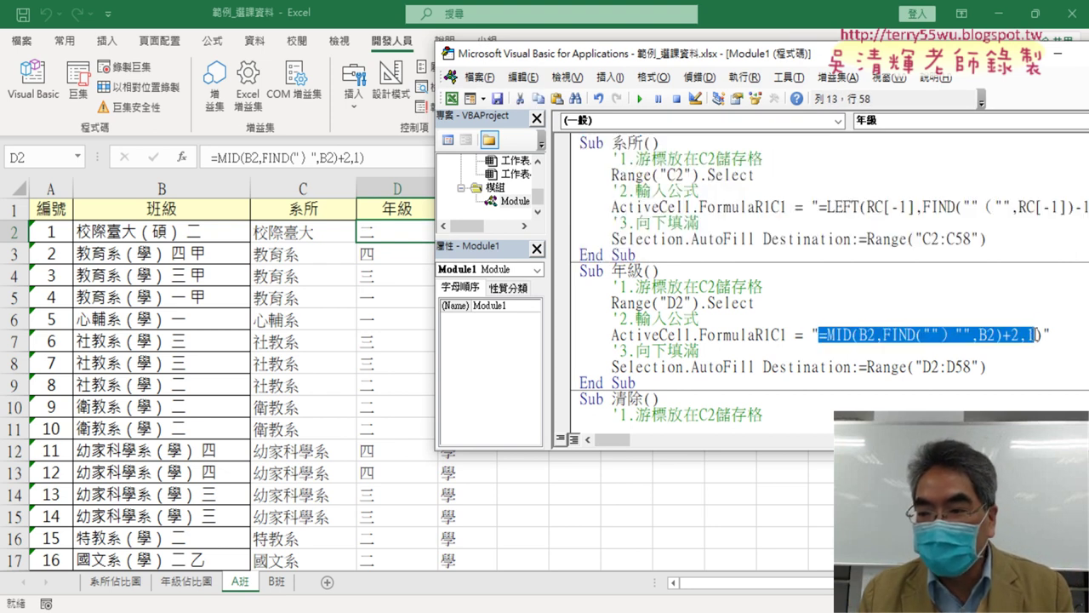
{"action": "left_click", "coordinate": [964, 336]}
{"action": "double_click", "coordinate": [929, 333]}
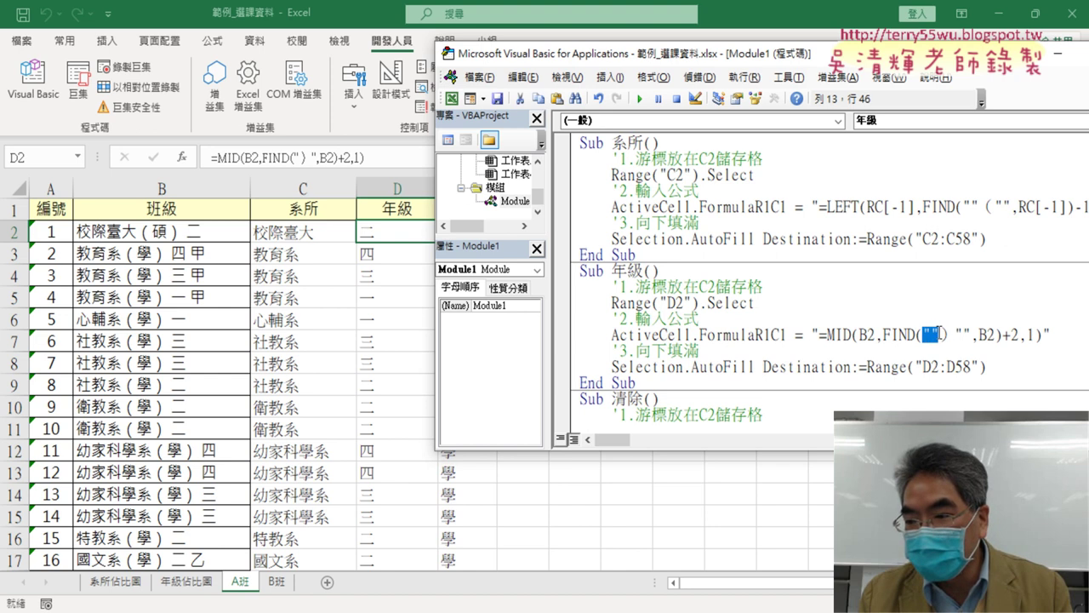
{"action": "double_click", "coordinate": [964, 334]}
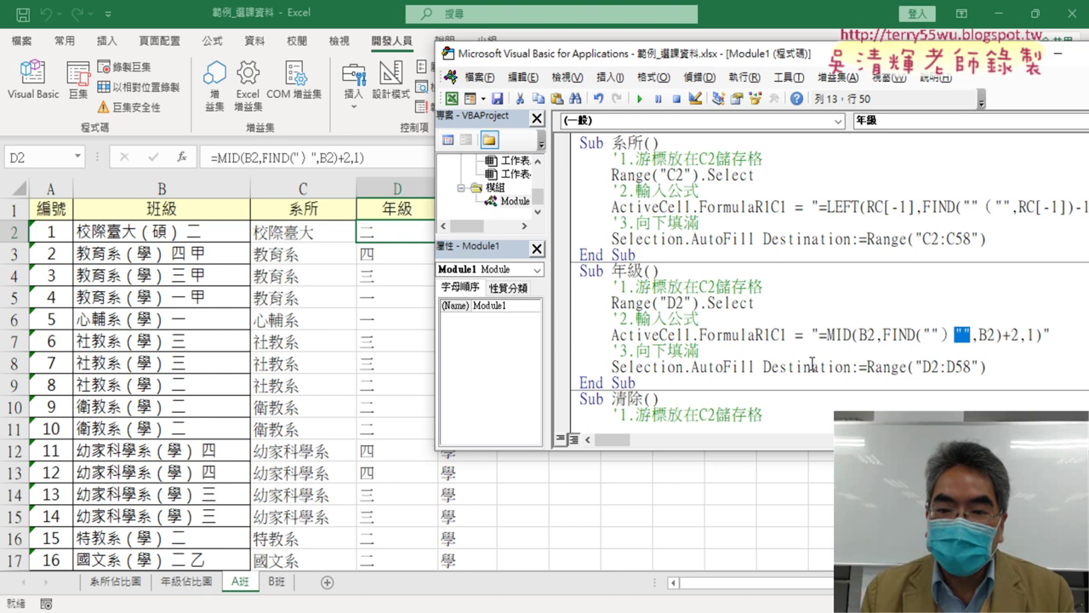
{"action": "scroll", "coordinate": [868, 365], "scroll_direction": "down", "scroll_amount": 2}
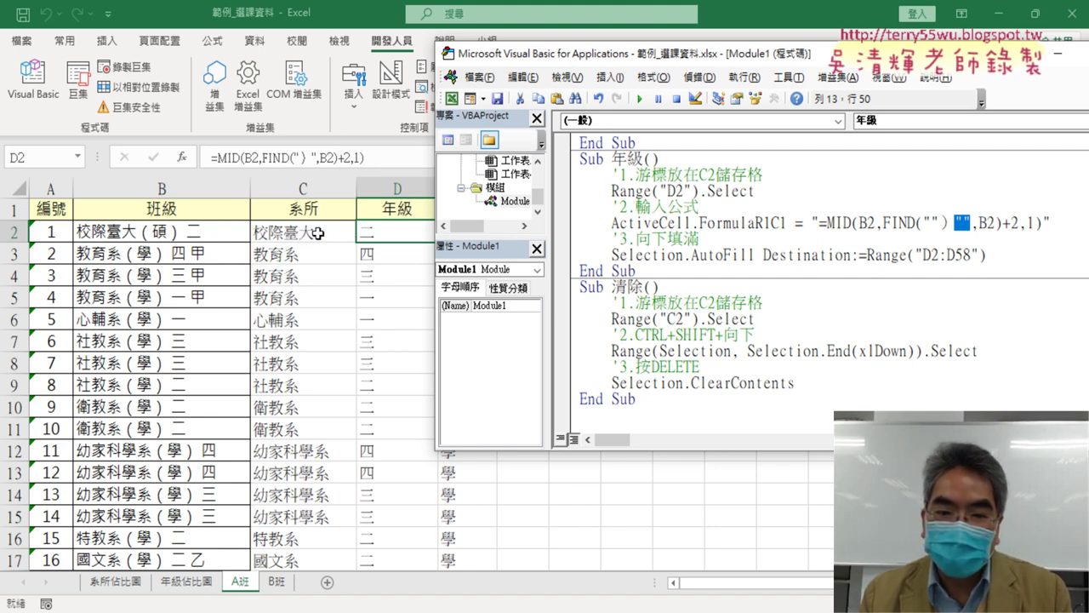
Change the 清除 macro's Range("C2") to Range("C2:D2") and return to cell C2.
{"action": "left_click", "coordinate": [686, 318]}
{"action": "type", "text": ":"}
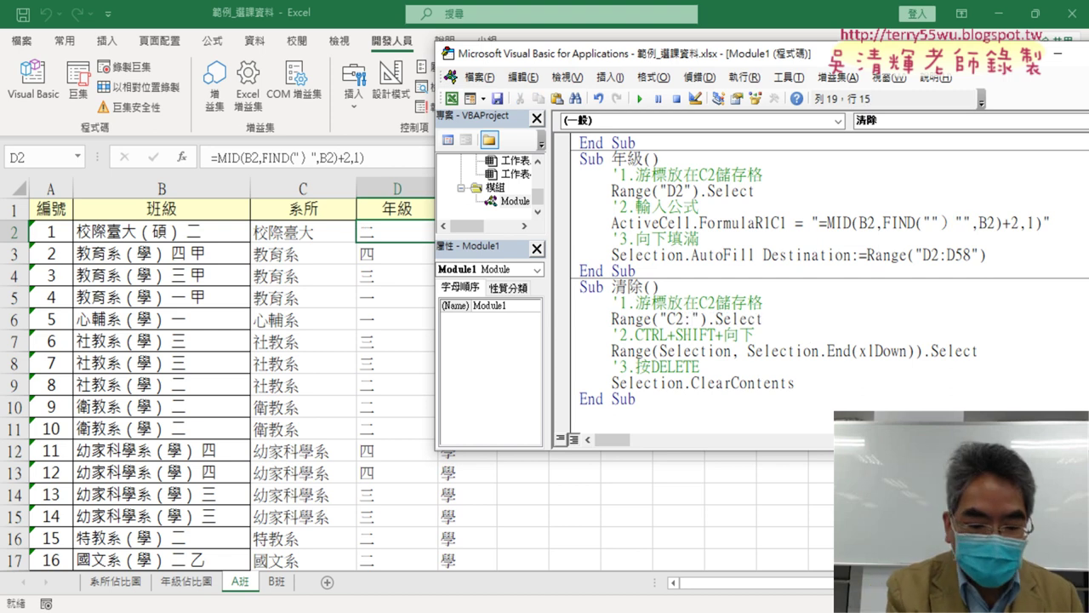
{"action": "type", "text": "D2"}
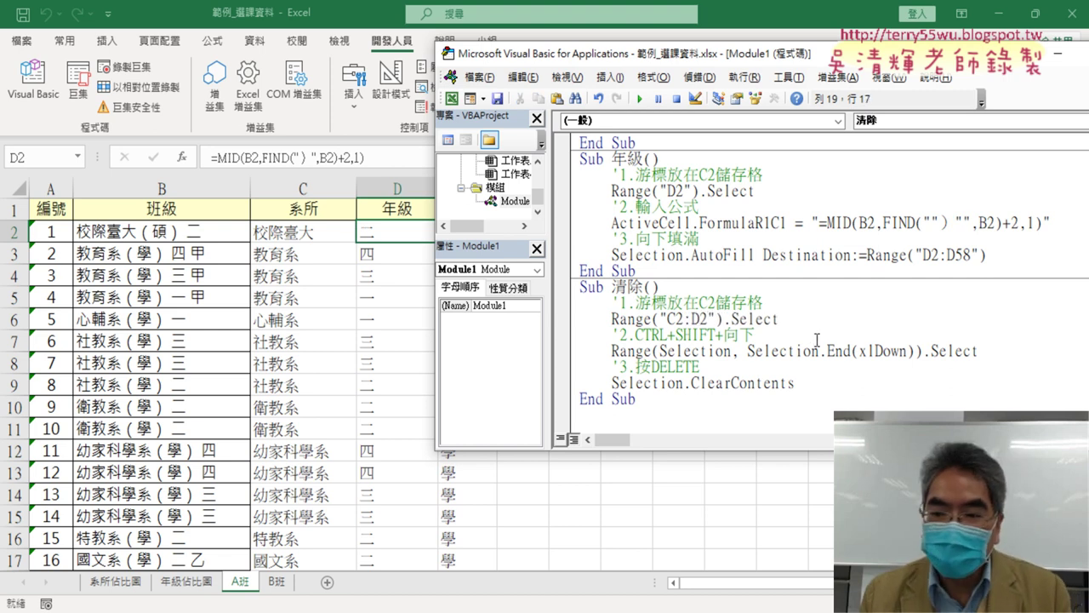
{"action": "double_click", "coordinate": [676, 320]}
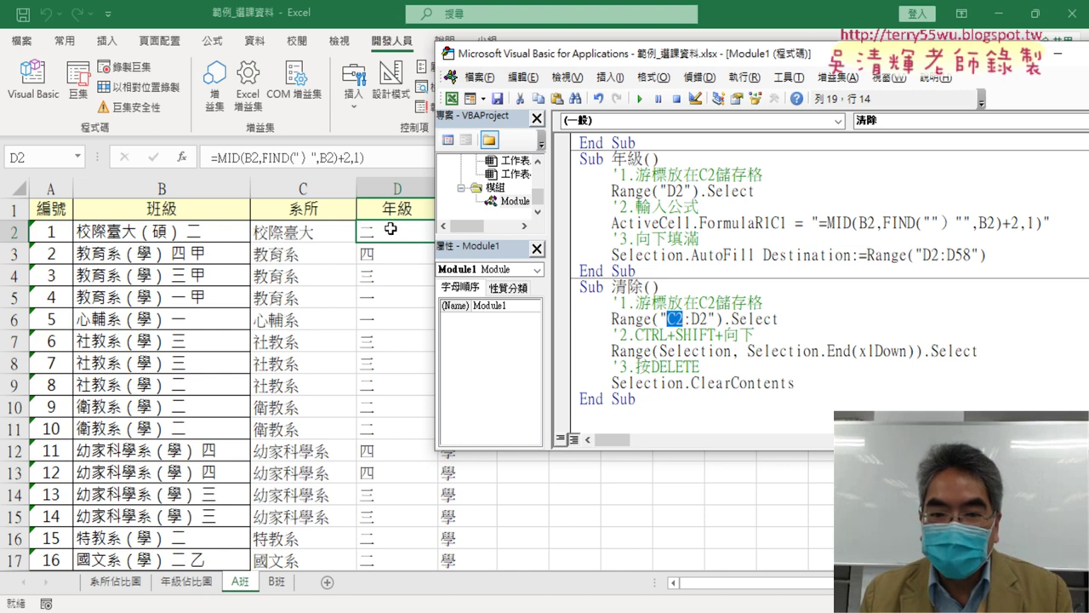
{"action": "left_click", "coordinate": [297, 231]}
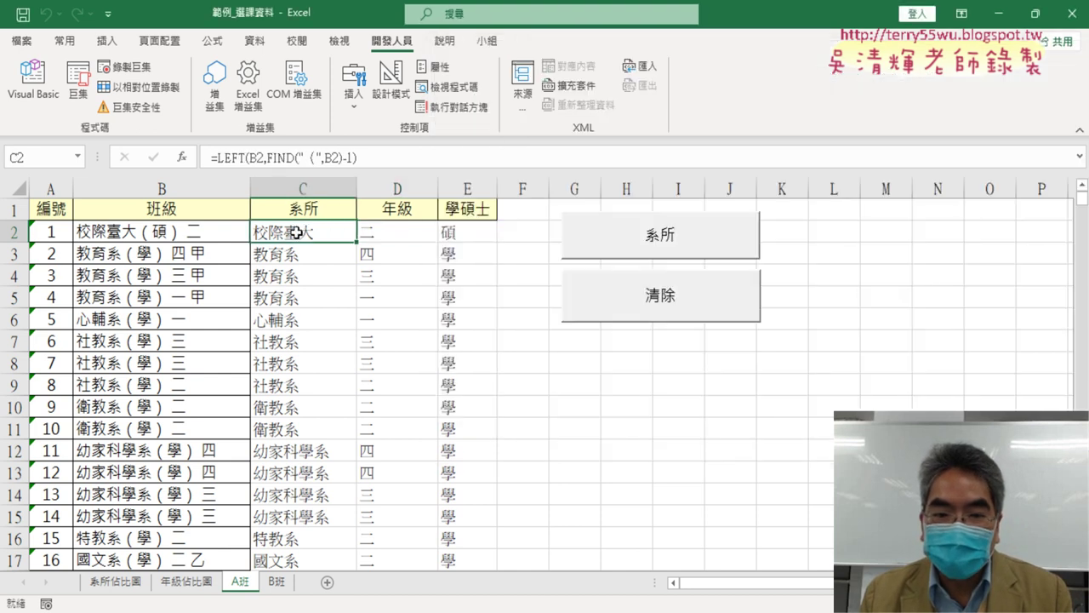
Select C2:D2 down to the last data row, then check the C2:D2 range in 清除.
{"action": "left_click_drag", "start_coordinate": [303, 232], "coordinate": [405, 235]}
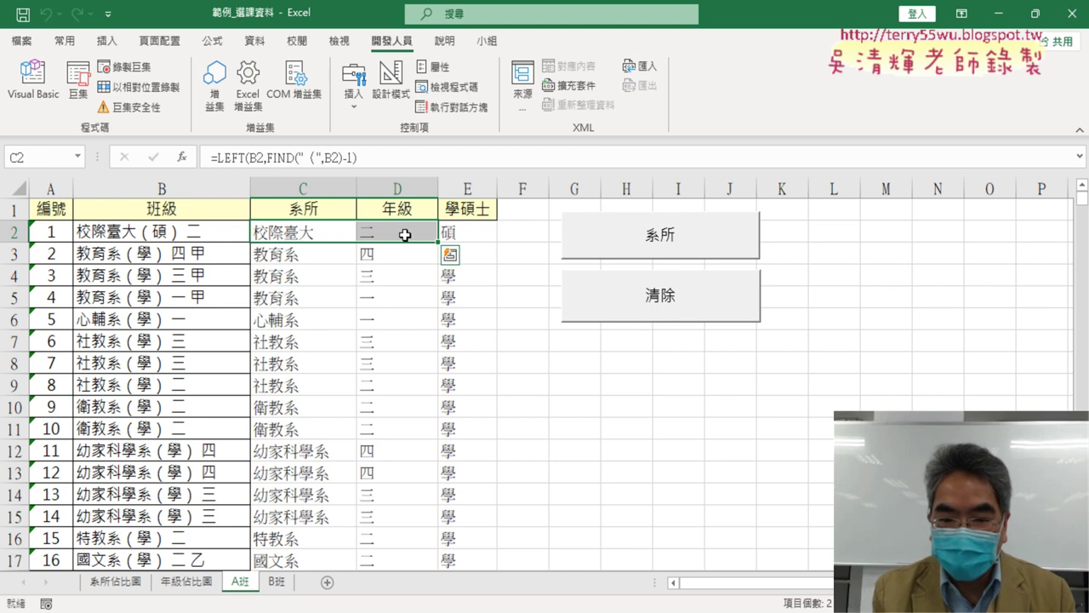
{"action": "key", "text": "ctrl+shift+Down"}
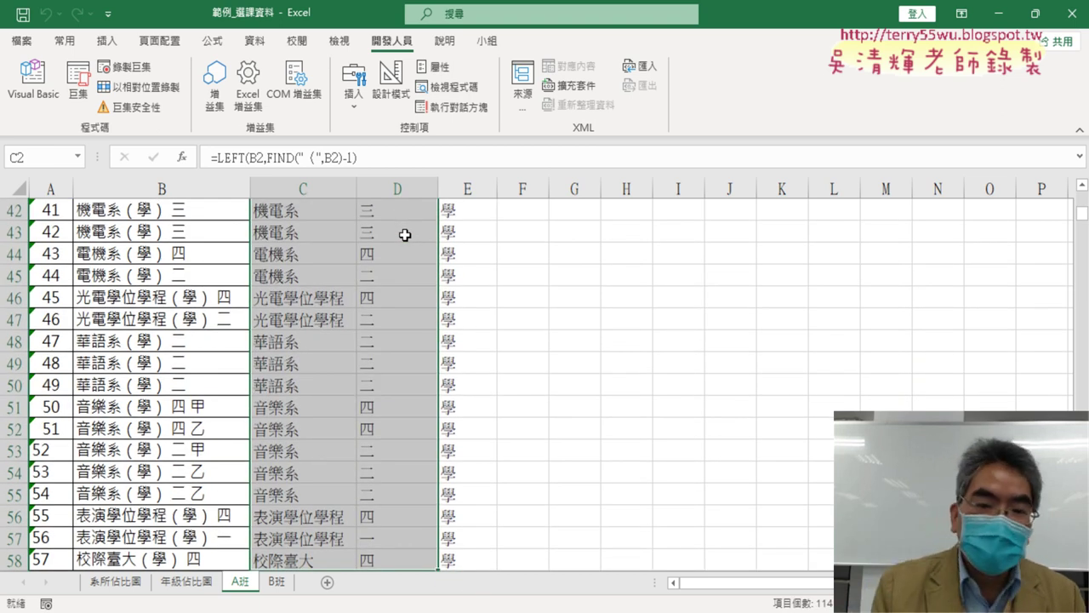
{"action": "left_click", "coordinate": [33, 81]}
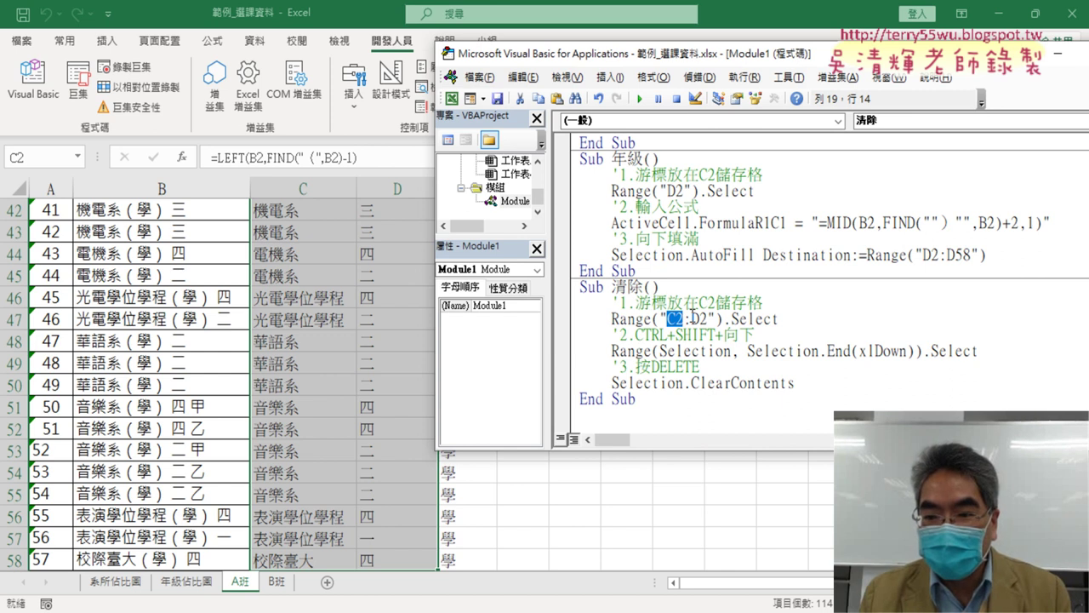
{"action": "mouse_move", "coordinate": [684, 319]}
{"action": "left_mouse_down"}
{"action": "mouse_move", "coordinate": [709, 319]}
{"action": "mouse_move", "coordinate": [677, 319]}
{"action": "left_mouse_up"}
{"action": "left_click", "coordinate": [684, 319]}
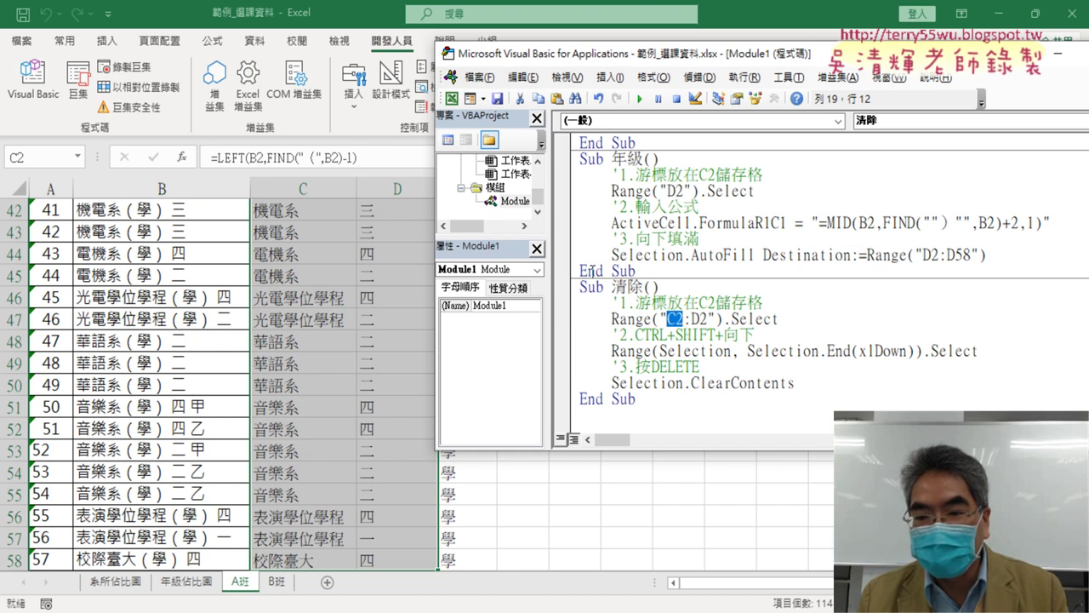
{"action": "left_click", "coordinate": [324, 306]}
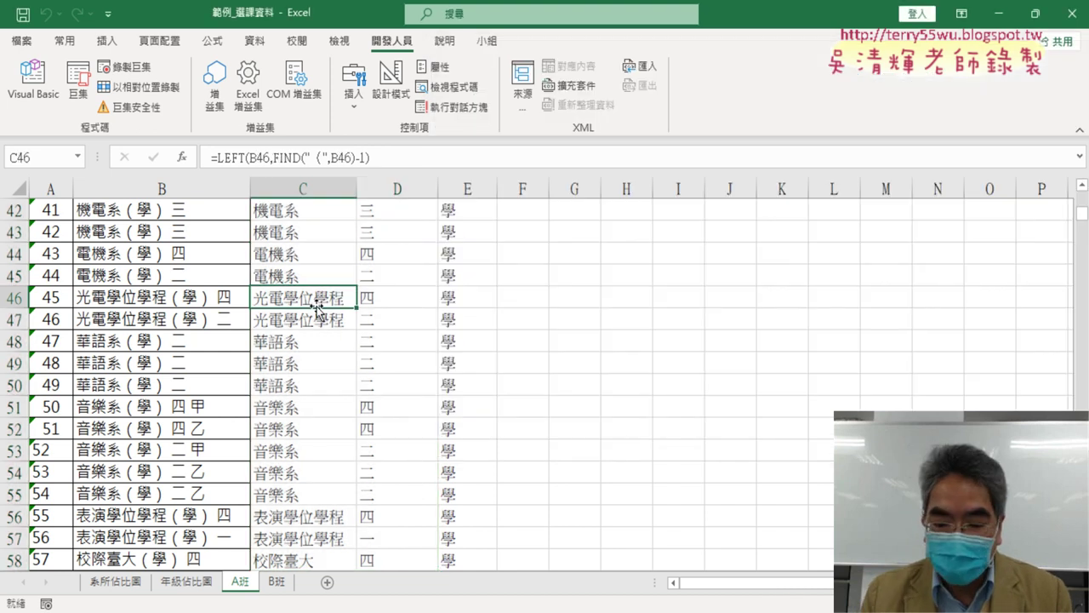
{"action": "key", "text": "ctrl+Up"}
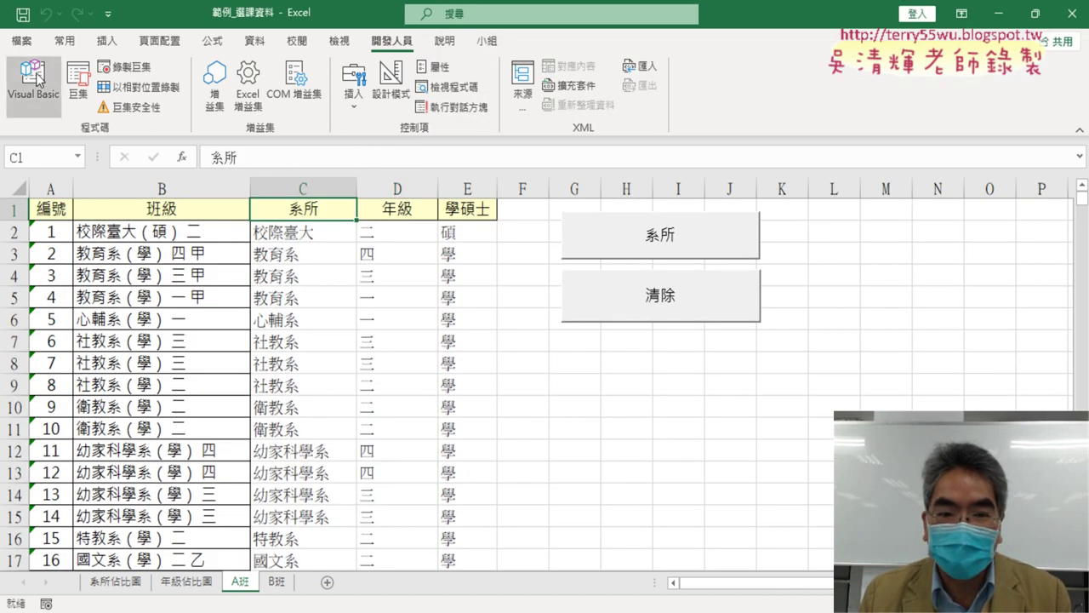
Run the 清除 macro to empty columns C and D.
{"action": "left_click", "coordinate": [34, 81]}
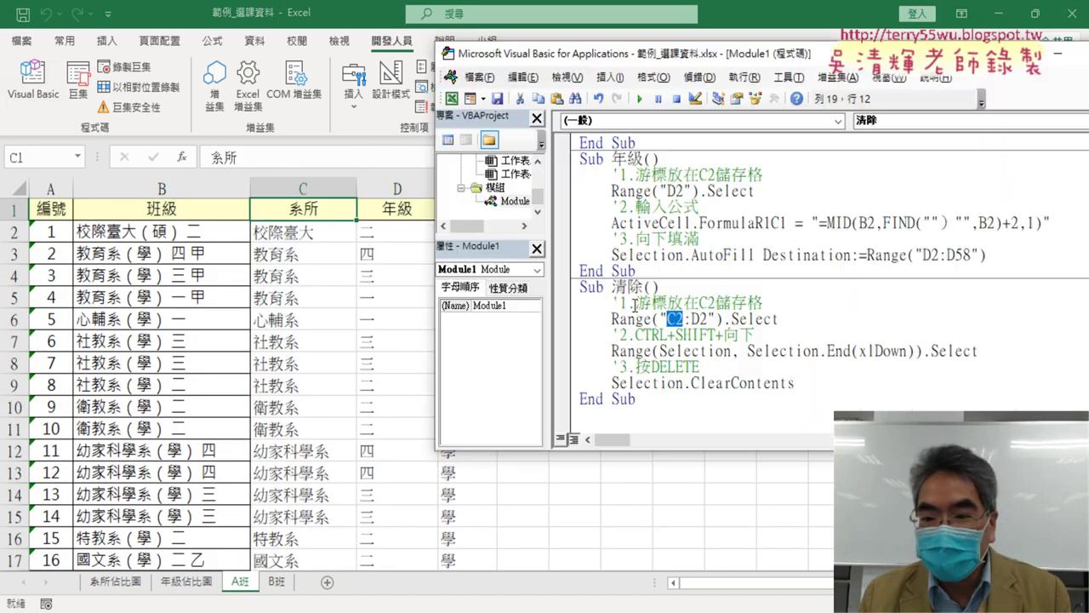
{"action": "left_click", "coordinate": [640, 99]}
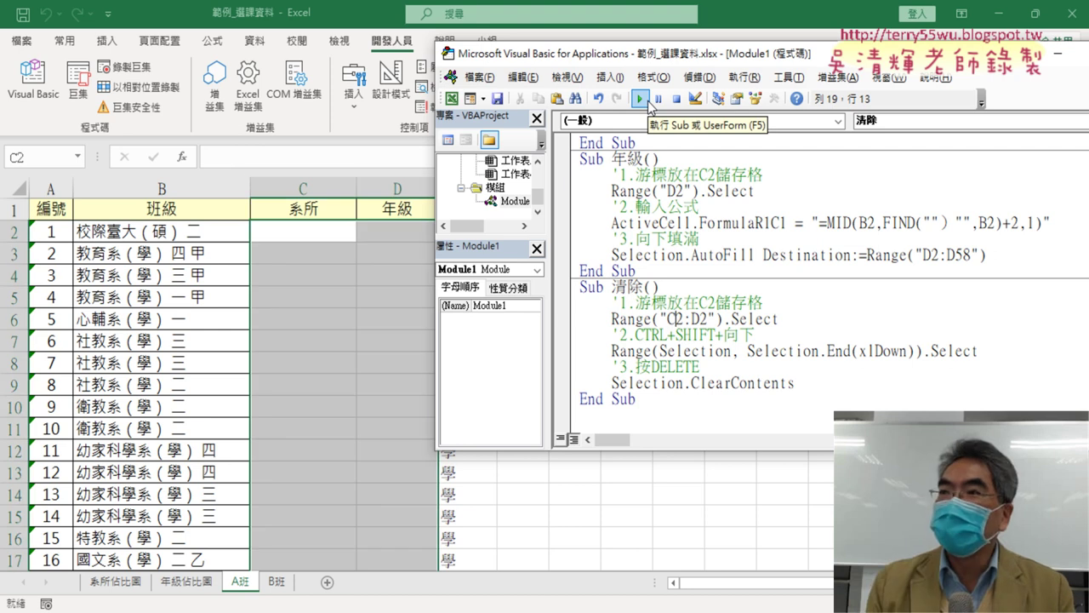
{"action": "left_click_drag", "start_coordinate": [676, 56], "coordinate": [753, 67]}
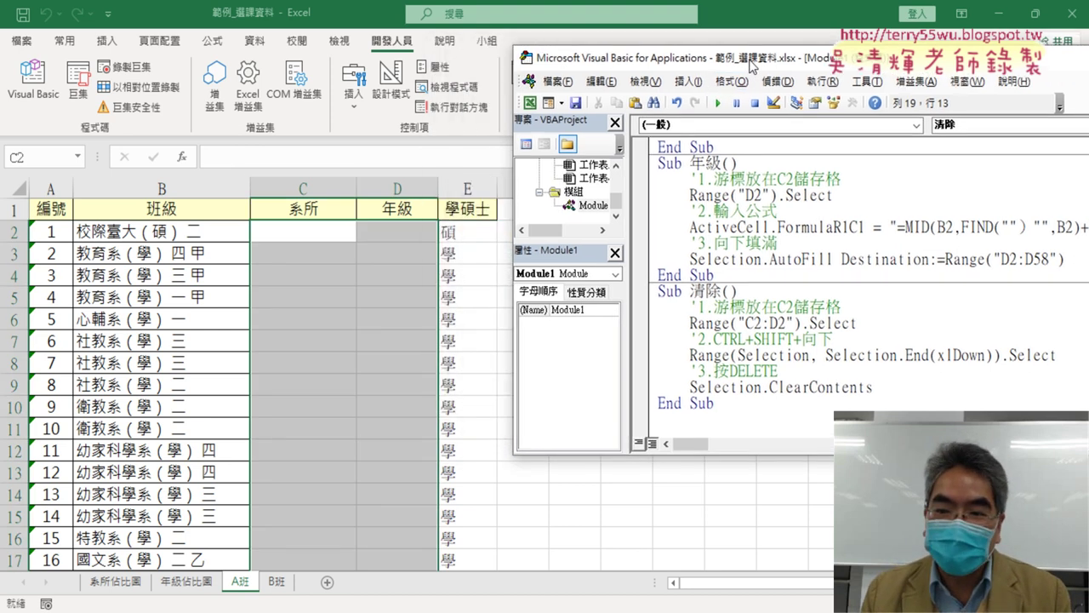
Change 清除's range from C2:D2 to C2:E2 and run the macro.
{"action": "left_click_drag", "start_coordinate": [777, 322], "coordinate": [770, 322]}
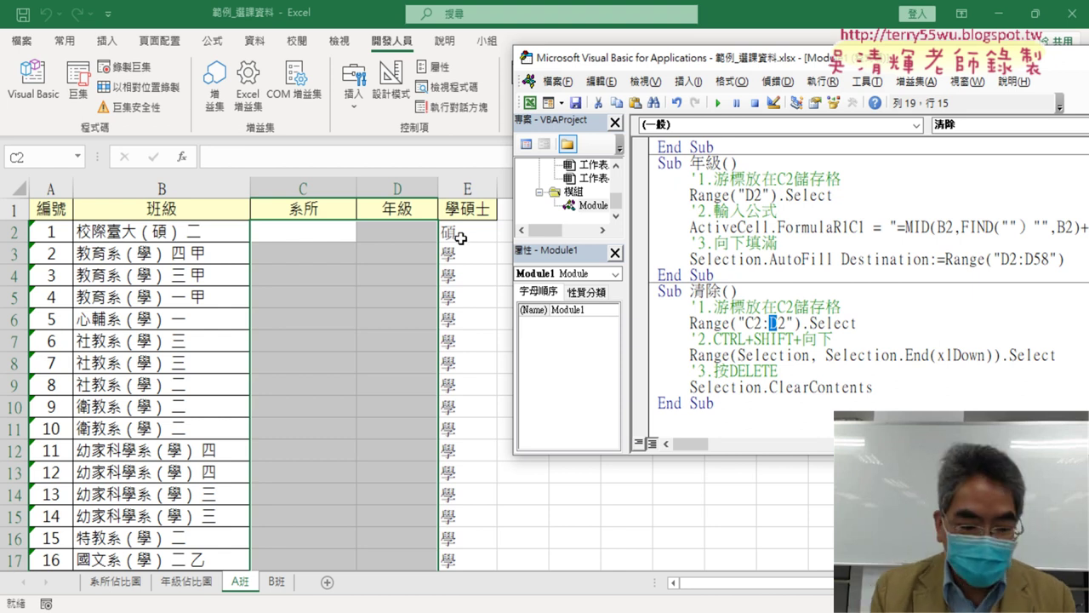
{"action": "type", "text": "E"}
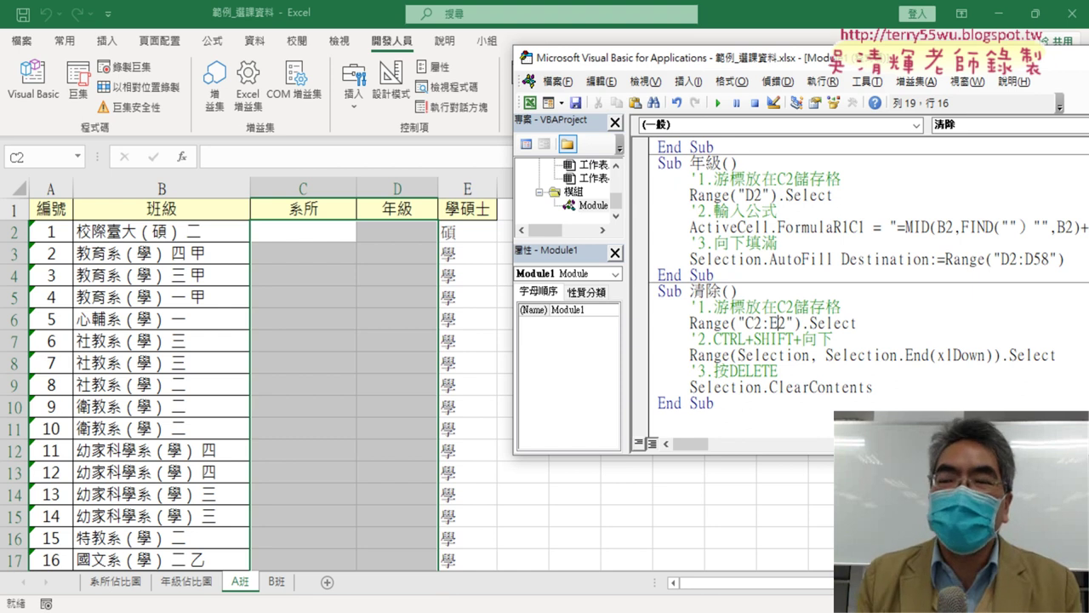
{"action": "left_click", "coordinate": [717, 103]}
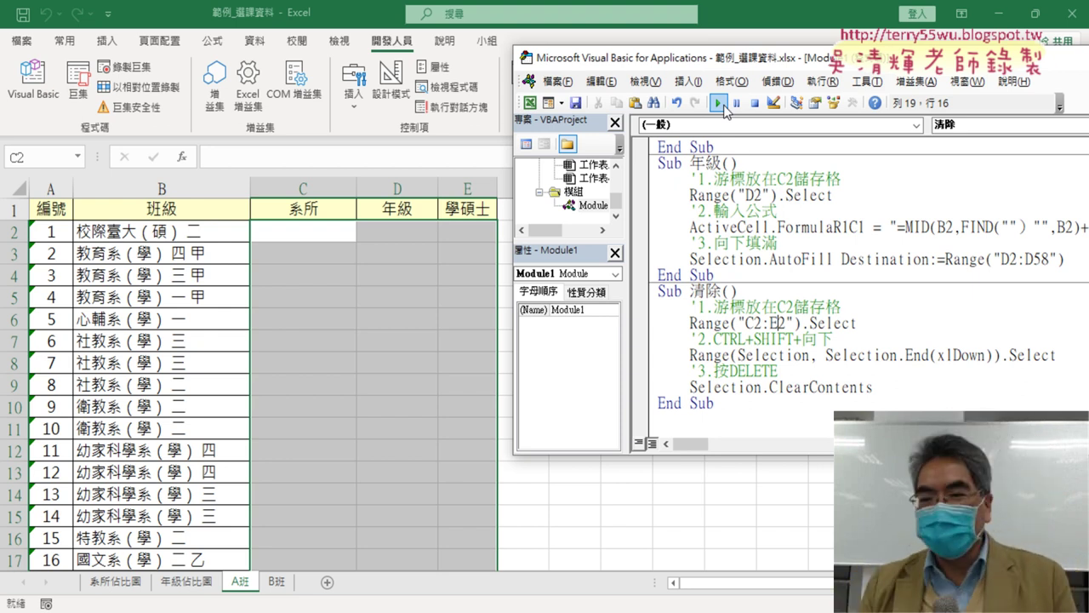
Run the 系所 macro to fill column C, then run 年級 to fill column D.
{"action": "left_click_drag", "start_coordinate": [763, 322], "coordinate": [784, 323]}
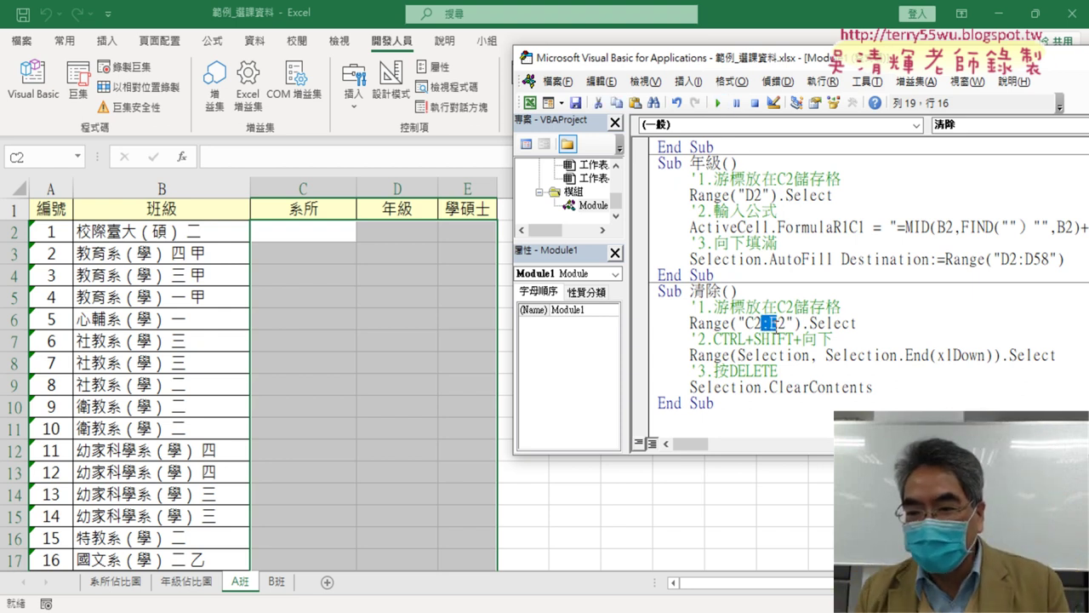
{"action": "left_click", "coordinate": [778, 194]}
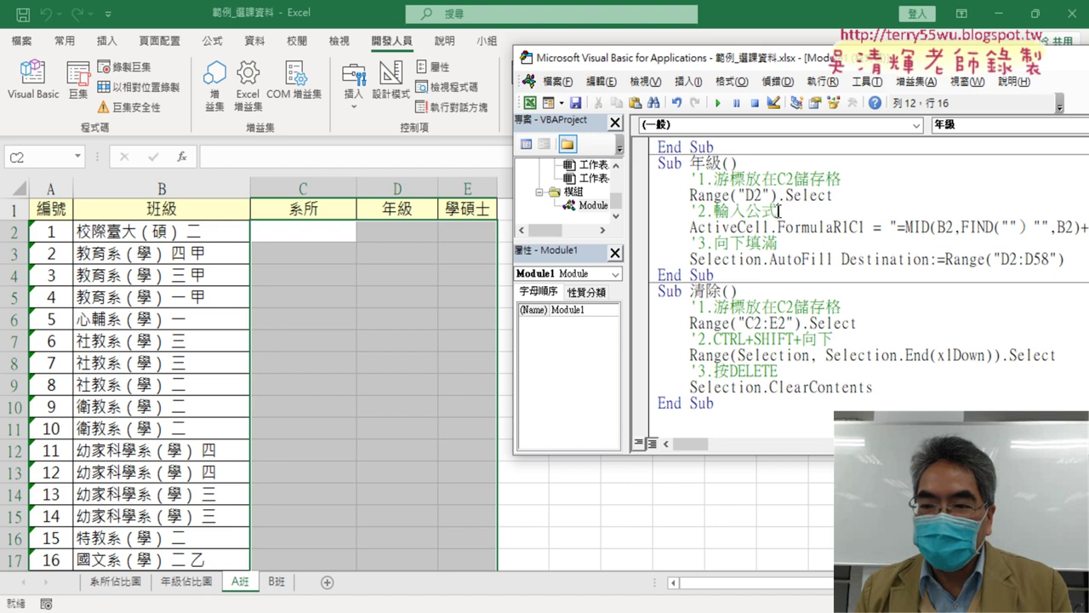
{"action": "scroll", "coordinate": [765, 196], "scroll_direction": "up", "scroll_amount": 3}
{"action": "left_click", "coordinate": [753, 163]}
{"action": "left_click", "coordinate": [717, 102]}
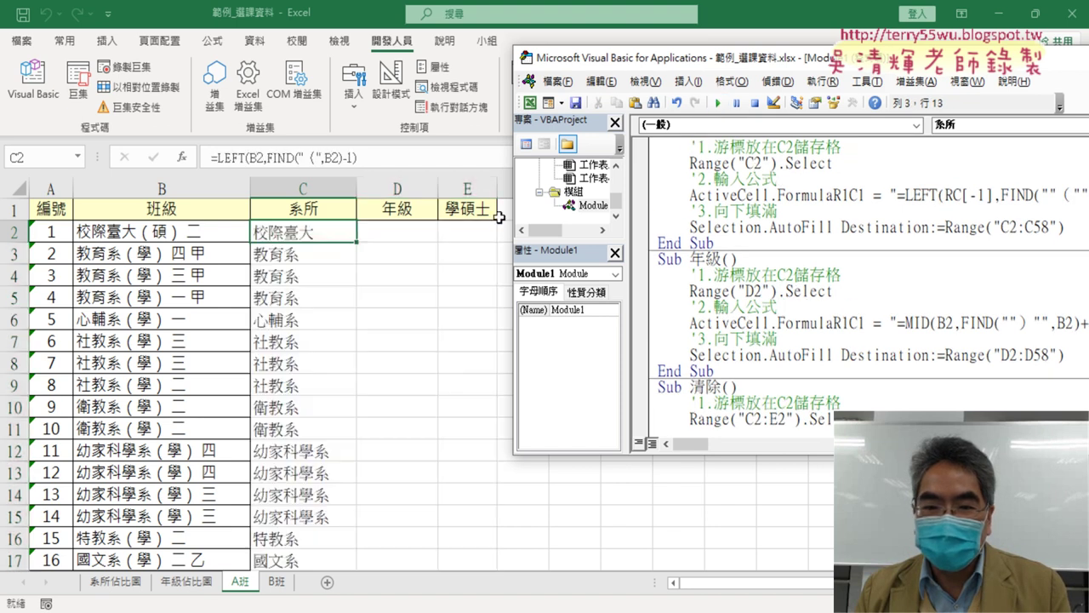
{"action": "left_click", "coordinate": [786, 290]}
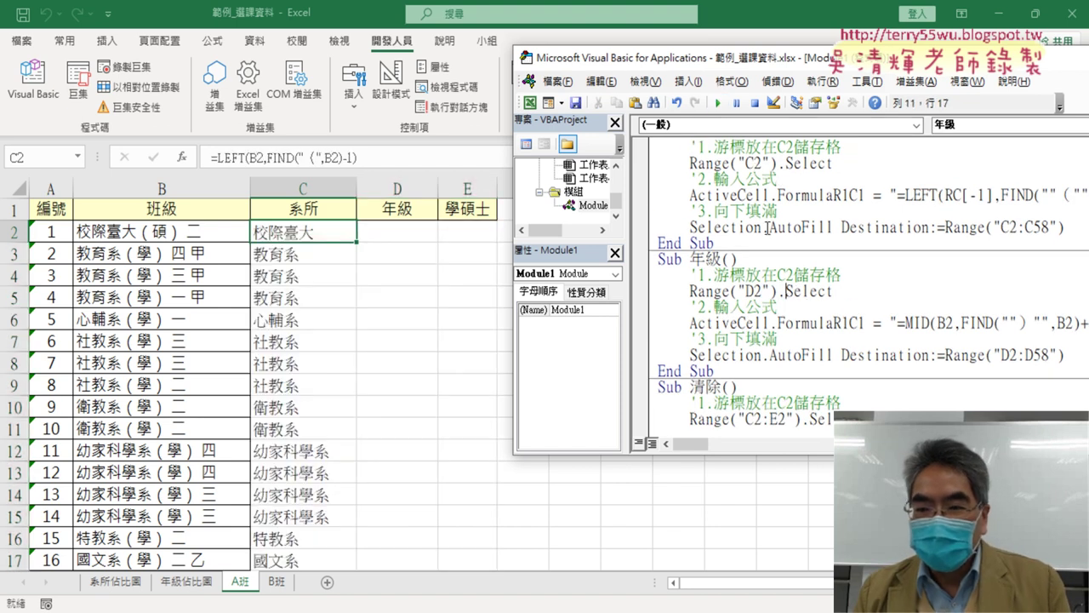
{"action": "left_click", "coordinate": [720, 103]}
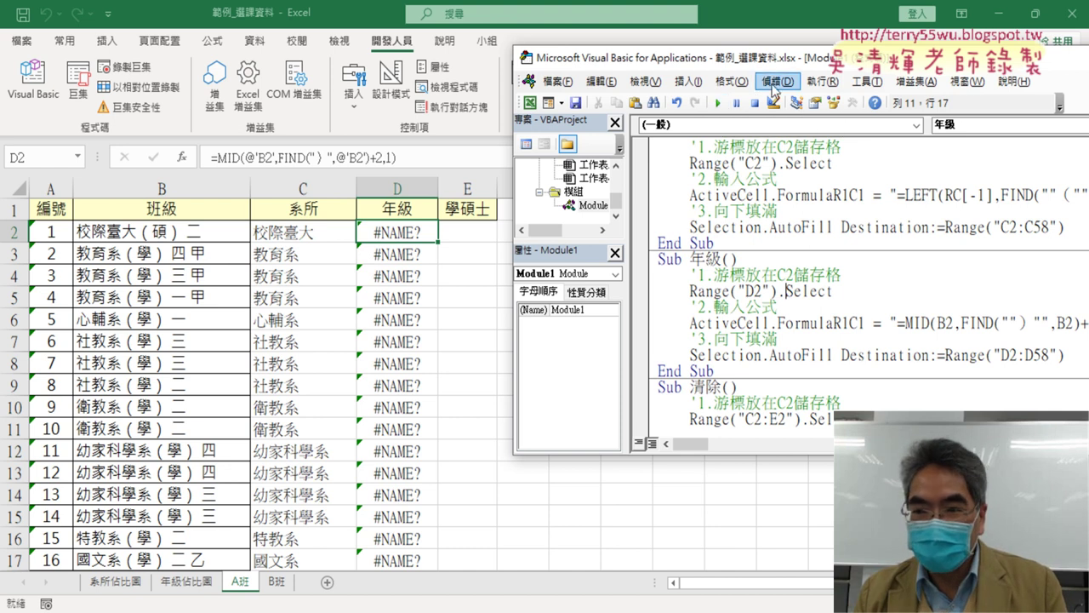
Rerun the corrected 年級 macro so column D shows grades like 二, 四, 三, then highlight R1C1.
{"action": "mouse_move", "coordinate": [768, 64]}
{"action": "left_mouse_down"}
{"action": "mouse_move", "coordinate": [684, 53]}
{"action": "mouse_move", "coordinate": [725, 54]}
{"action": "left_mouse_up"}
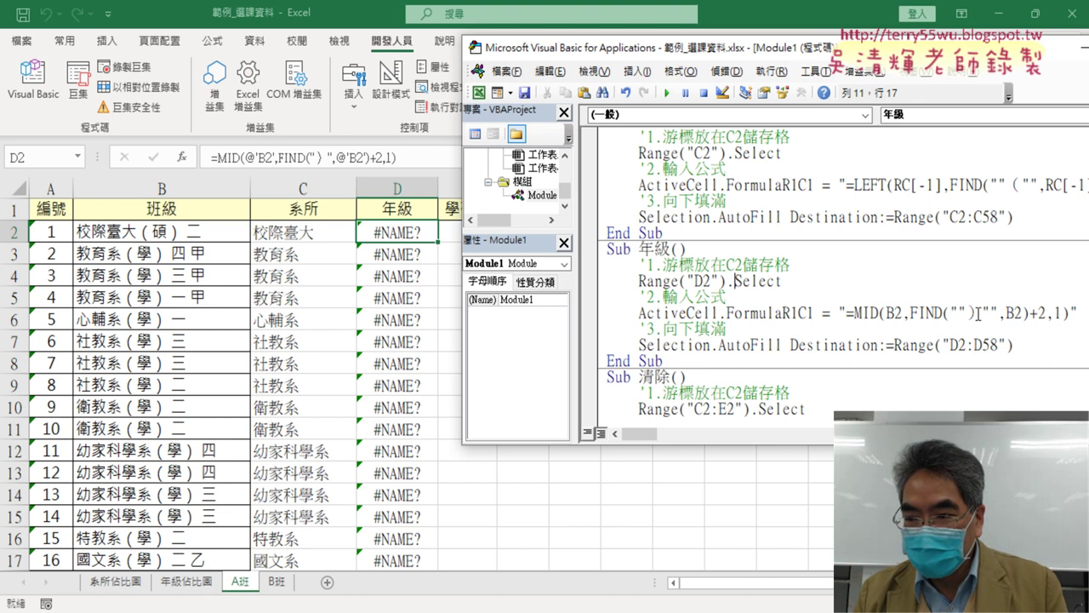
{"action": "left_click", "coordinate": [976, 319]}
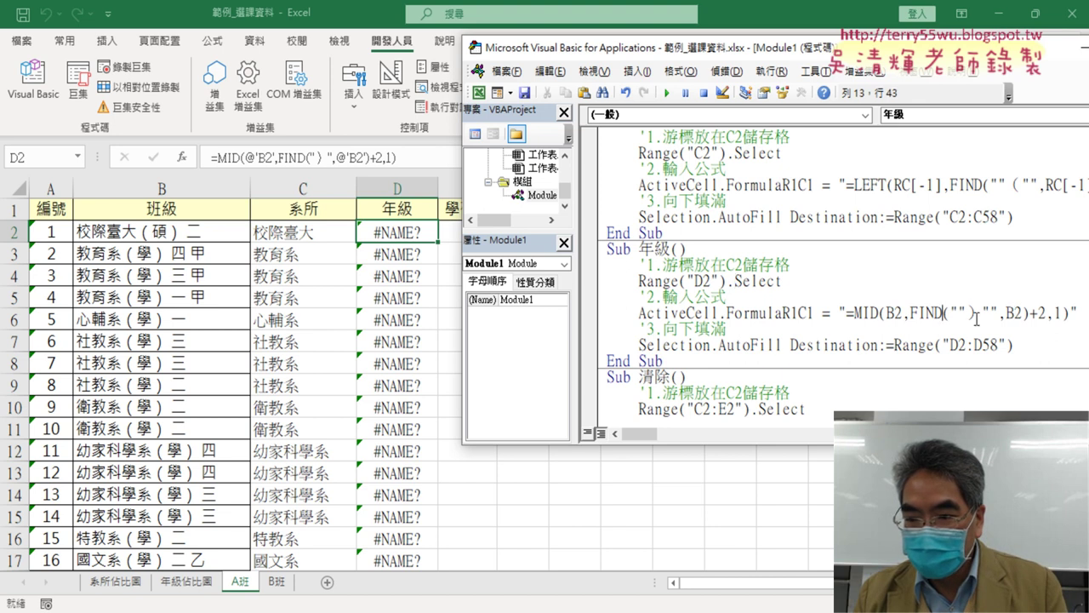
{"action": "key", "text": "F5"}
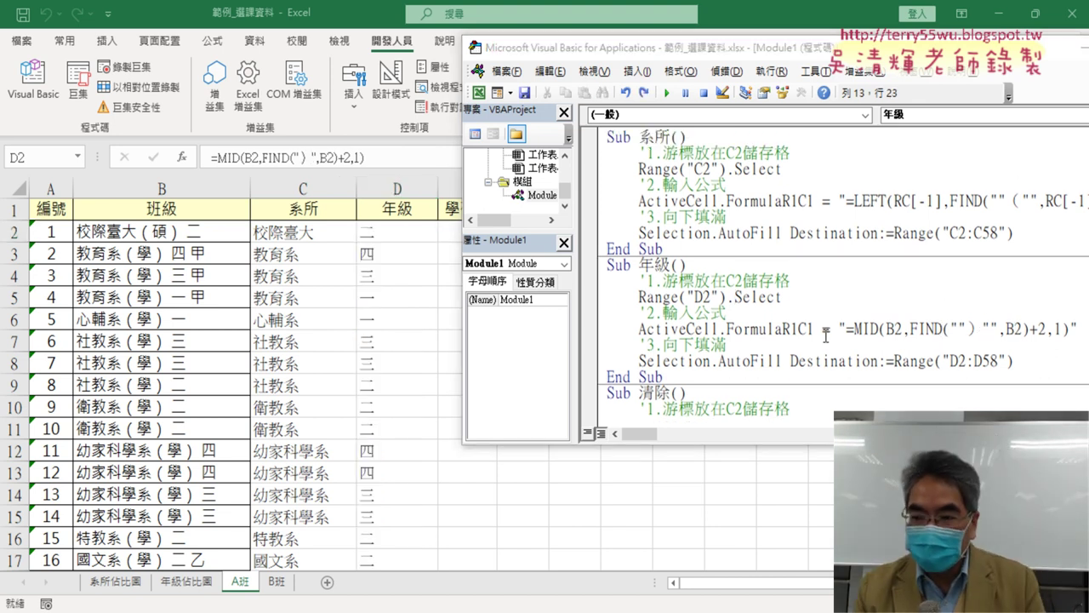
{"action": "left_click_drag", "start_coordinate": [782, 330], "coordinate": [815, 330]}
{"action": "left_click", "coordinate": [824, 338]}
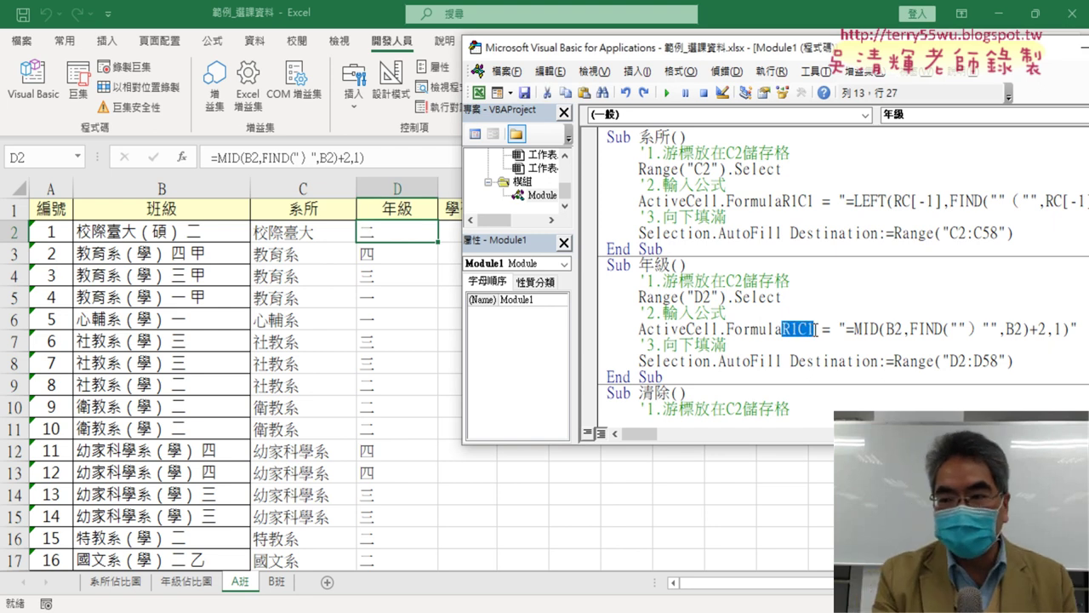
Delete R1C1 so the 年級 macro uses plain Formula, and compare it with the 系所 FormulaR1C1 line.
{"action": "key", "text": "Delete"}
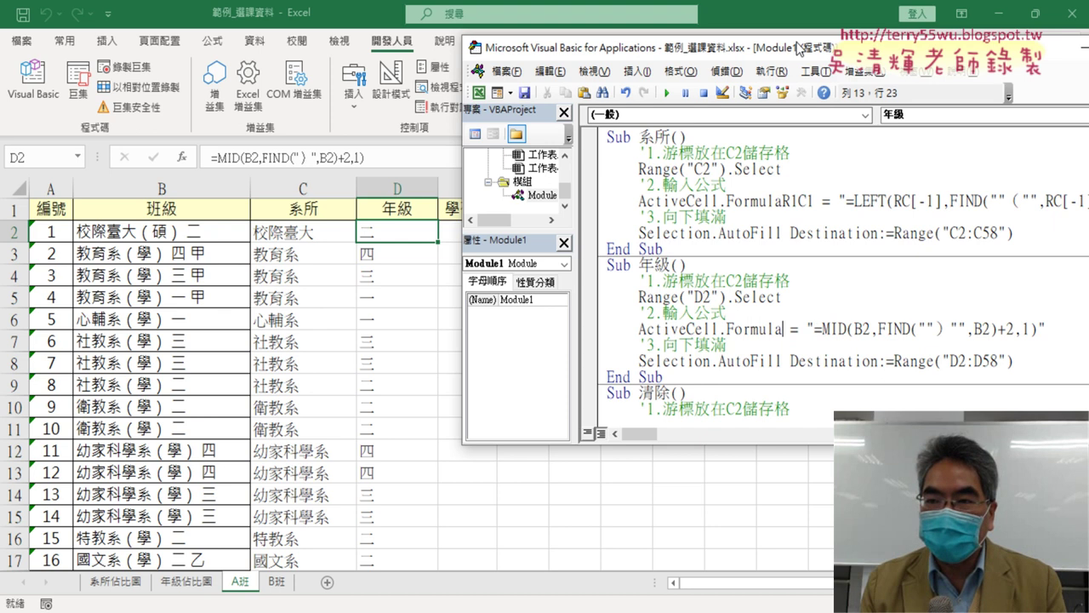
{"action": "left_click_drag", "start_coordinate": [800, 48], "coordinate": [707, 54]}
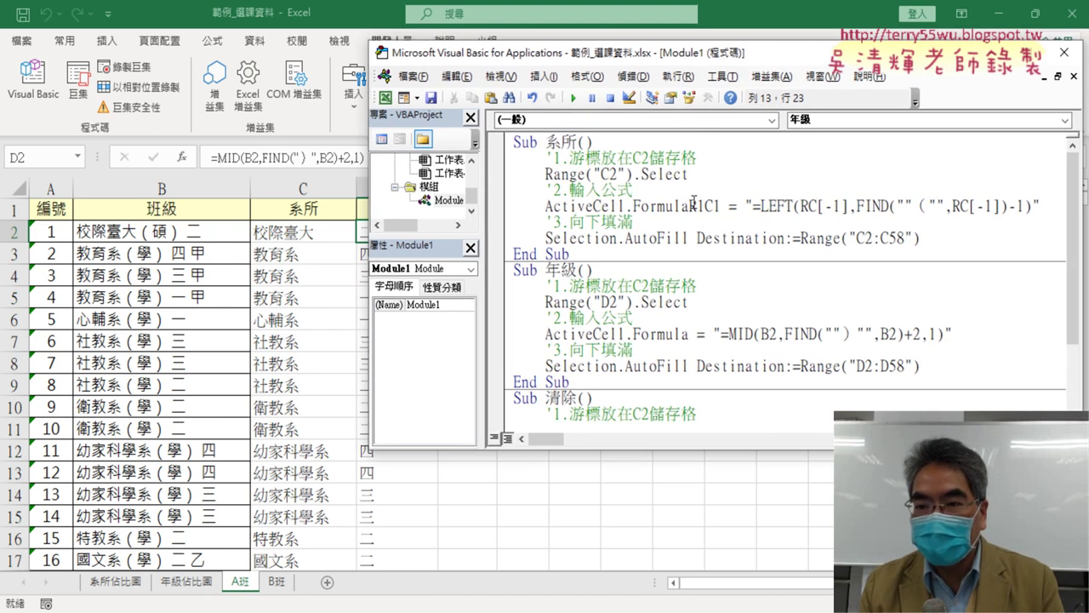
{"action": "left_click_drag", "start_coordinate": [691, 205], "coordinate": [729, 205]}
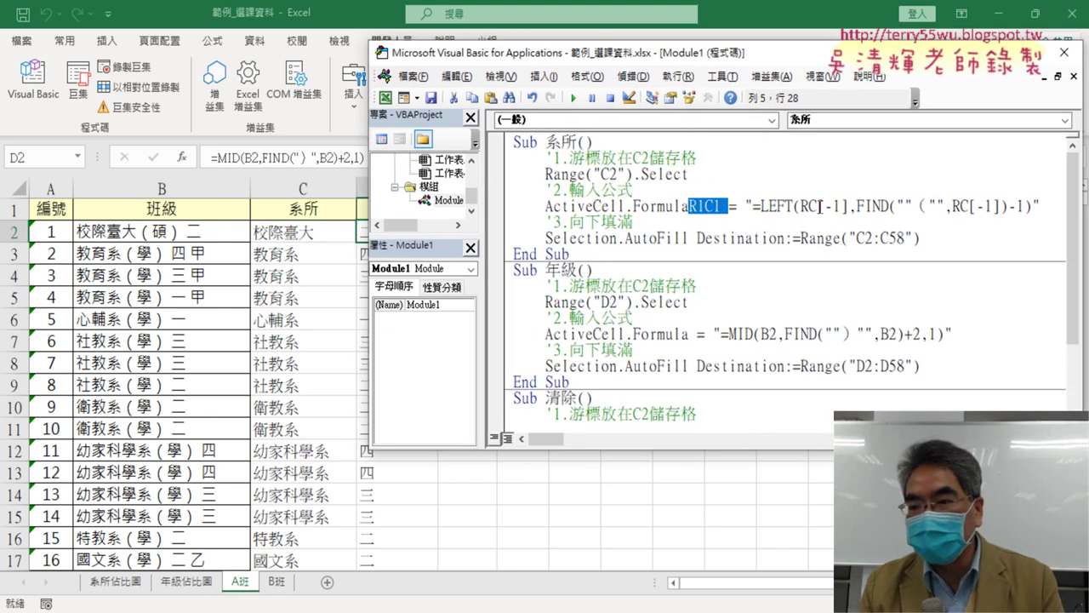
{"action": "left_click_drag", "start_coordinate": [800, 206], "coordinate": [848, 205]}
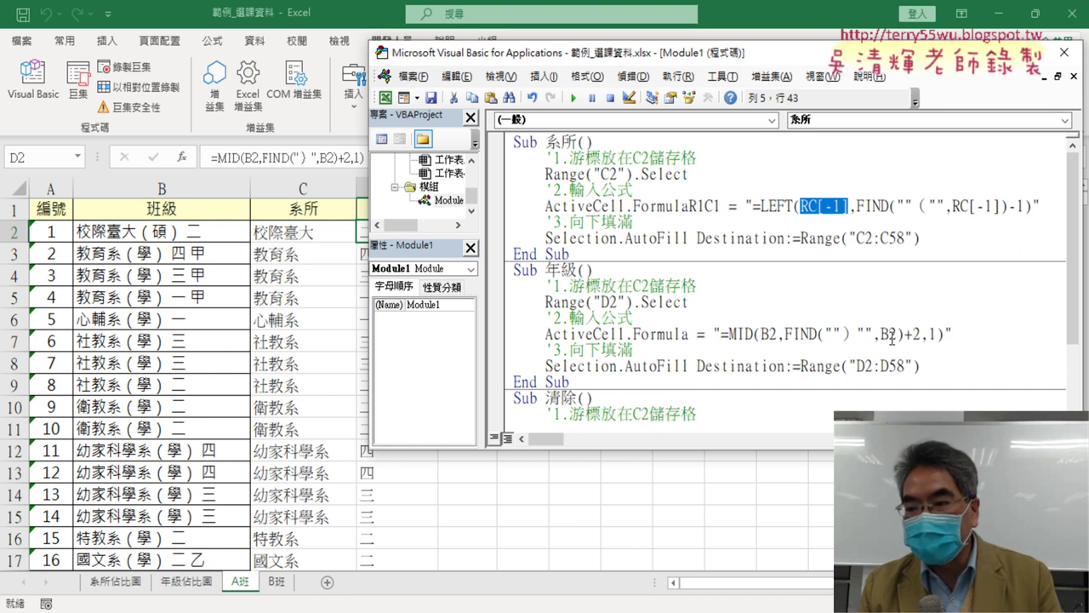
{"action": "left_click_drag", "start_coordinate": [880, 333], "coordinate": [890, 333]}
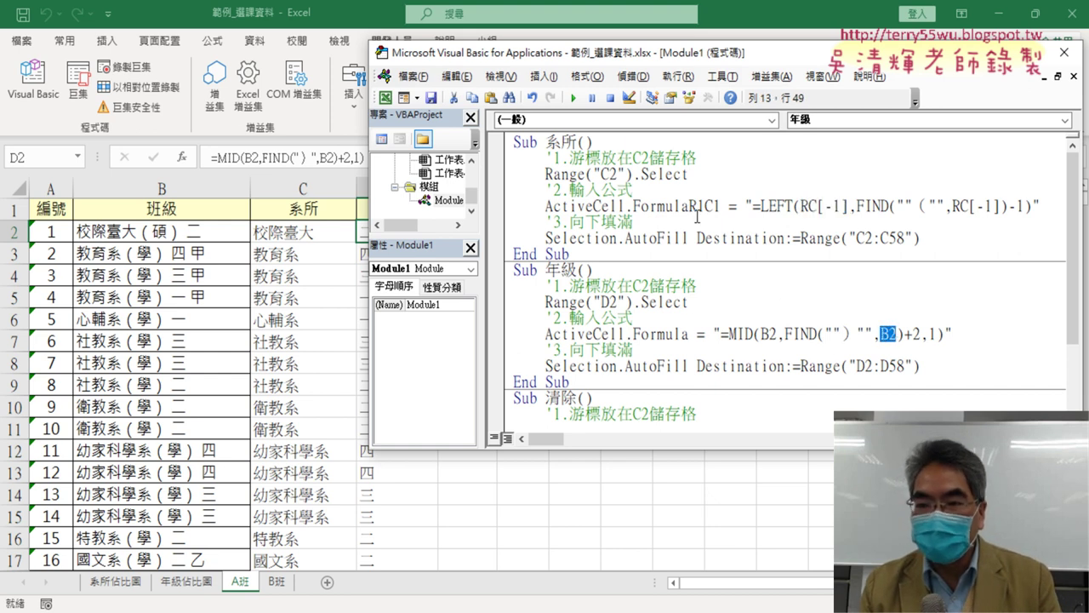
{"action": "left_click_drag", "start_coordinate": [689, 207], "coordinate": [721, 207]}
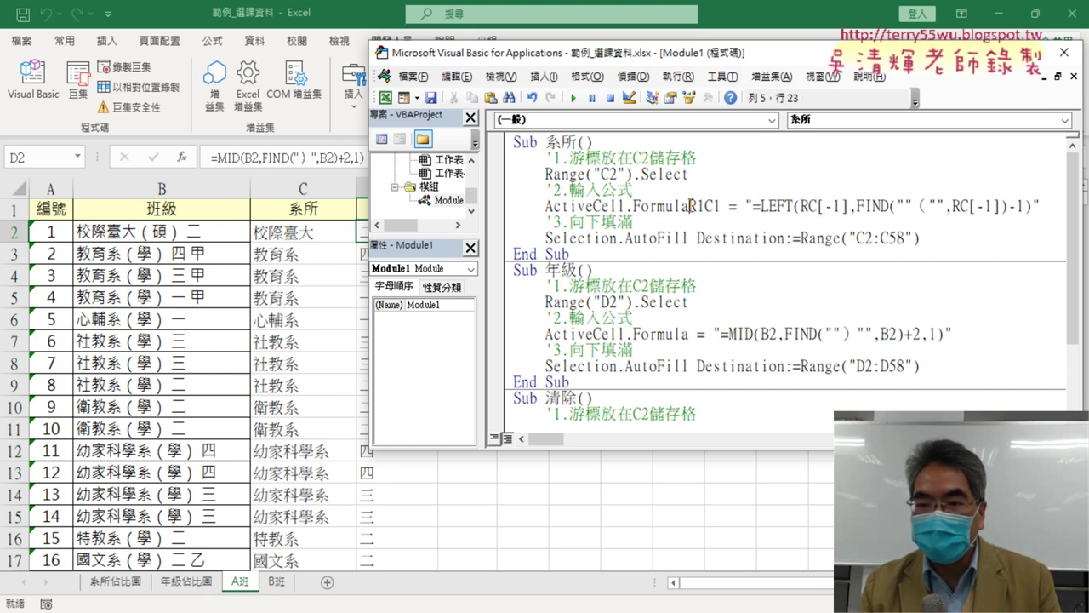
{"action": "left_click", "coordinate": [690, 333]}
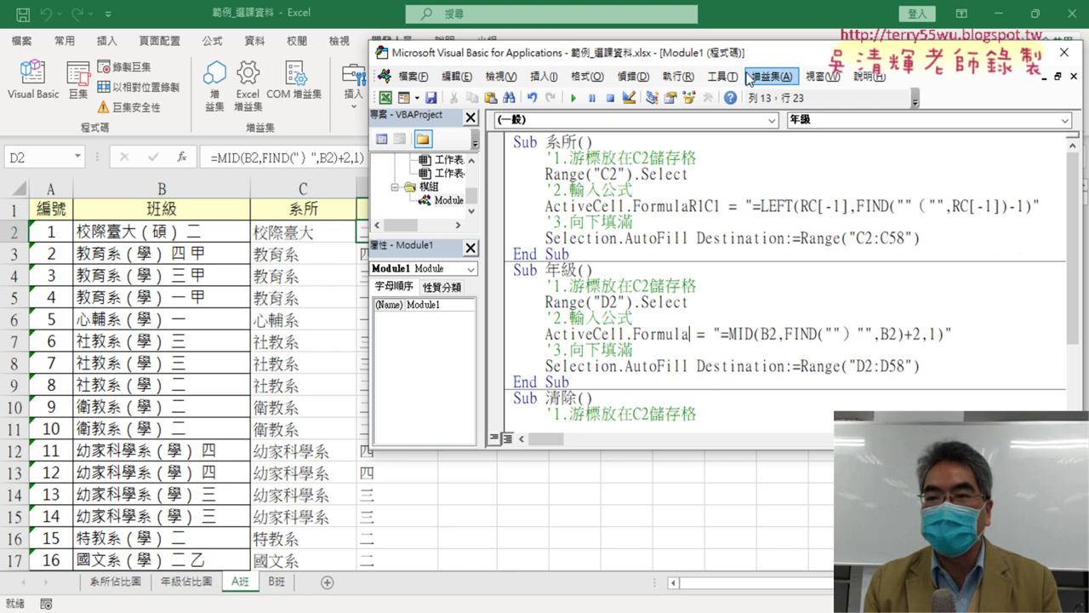
Shift the code window right to reveal columns D and E, then select the whole 年級 procedure.
{"action": "left_click_drag", "start_coordinate": [746, 53], "coordinate": [826, 54]}
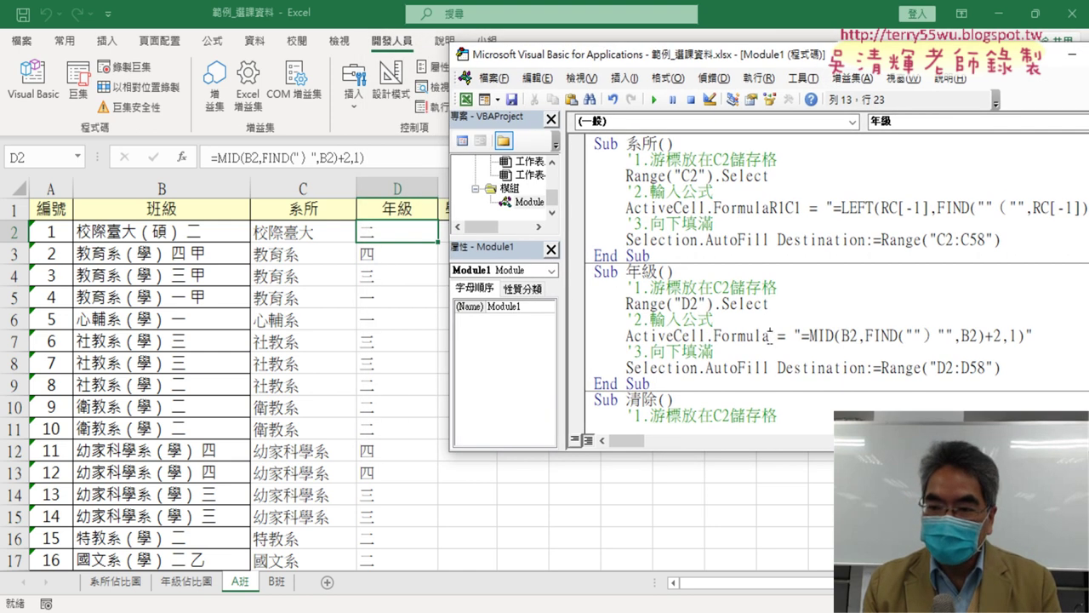
{"action": "left_click_drag", "start_coordinate": [771, 208], "coordinate": [797, 208]}
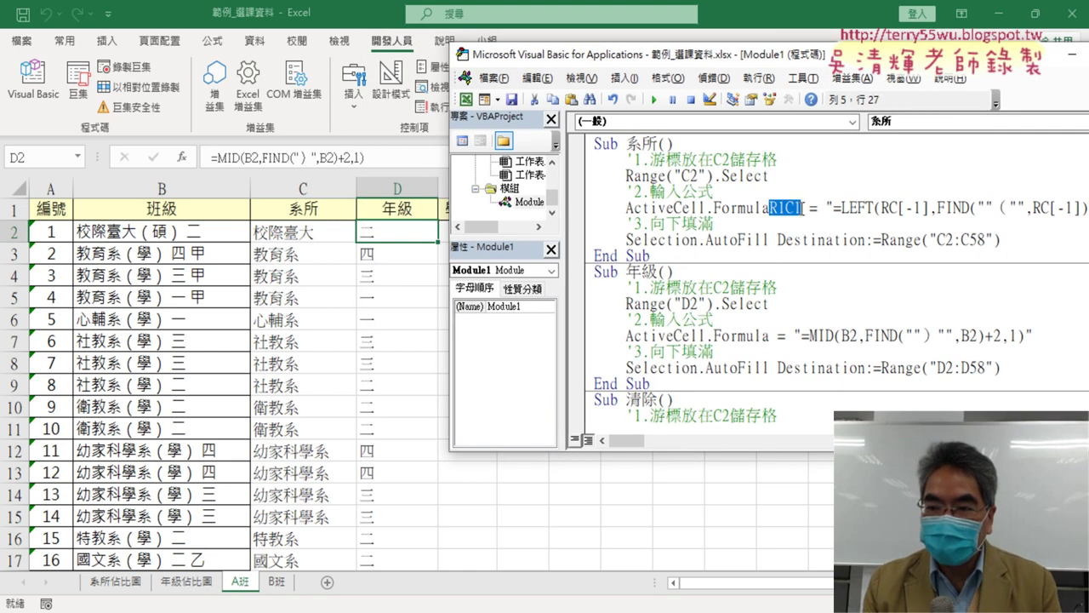
{"action": "left_click", "coordinate": [719, 350]}
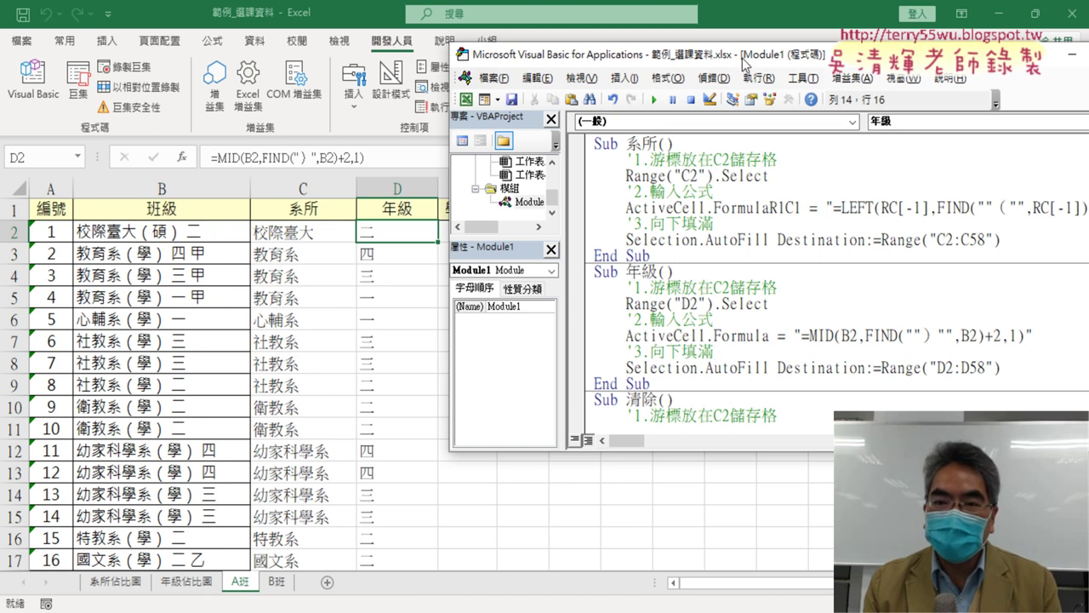
{"action": "left_click_drag", "start_coordinate": [747, 54], "coordinate": [832, 51]}
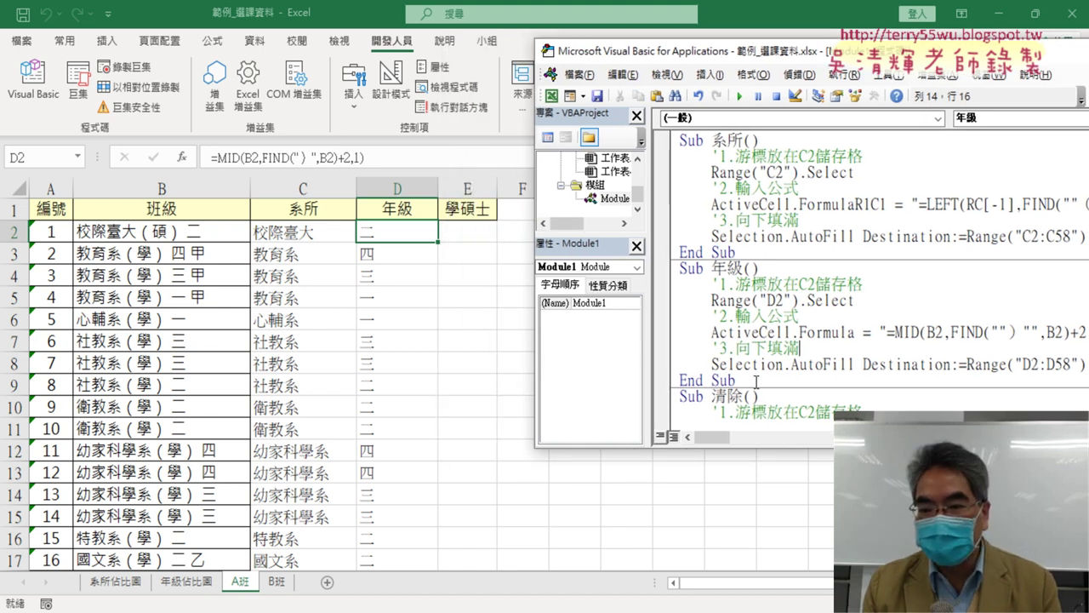
{"action": "left_click_drag", "start_coordinate": [755, 382], "coordinate": [679, 268]}
Copy the 年級 procedure and paste a duplicate on a new line before Sub 清除.
{"action": "right_click", "coordinate": [735, 293]}
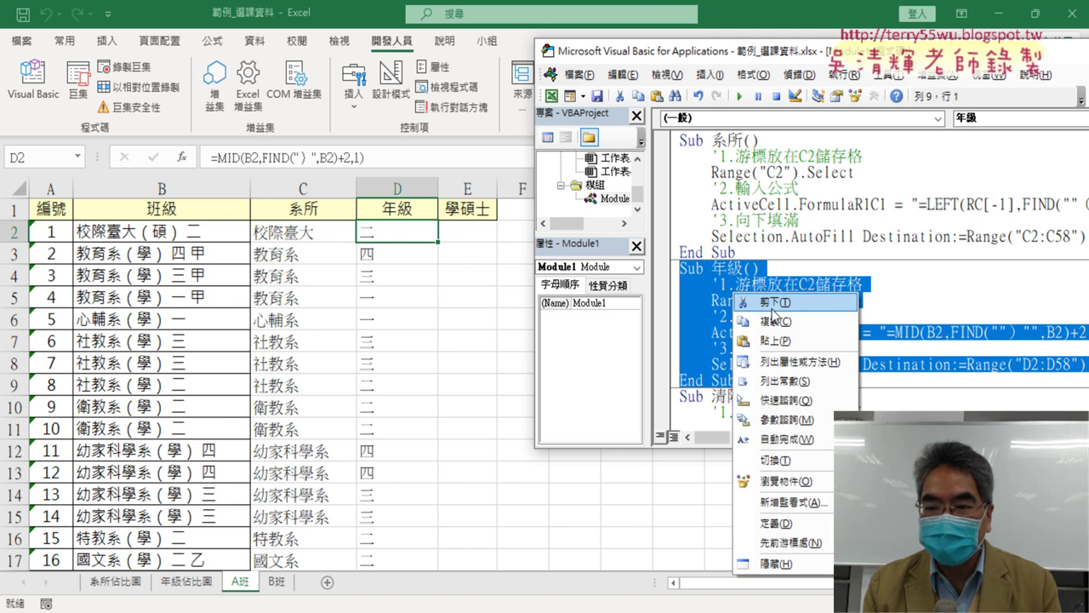
{"action": "key", "text": "Escape"}
{"action": "left_click", "coordinate": [736, 380]}
{"action": "key", "text": "Return"}
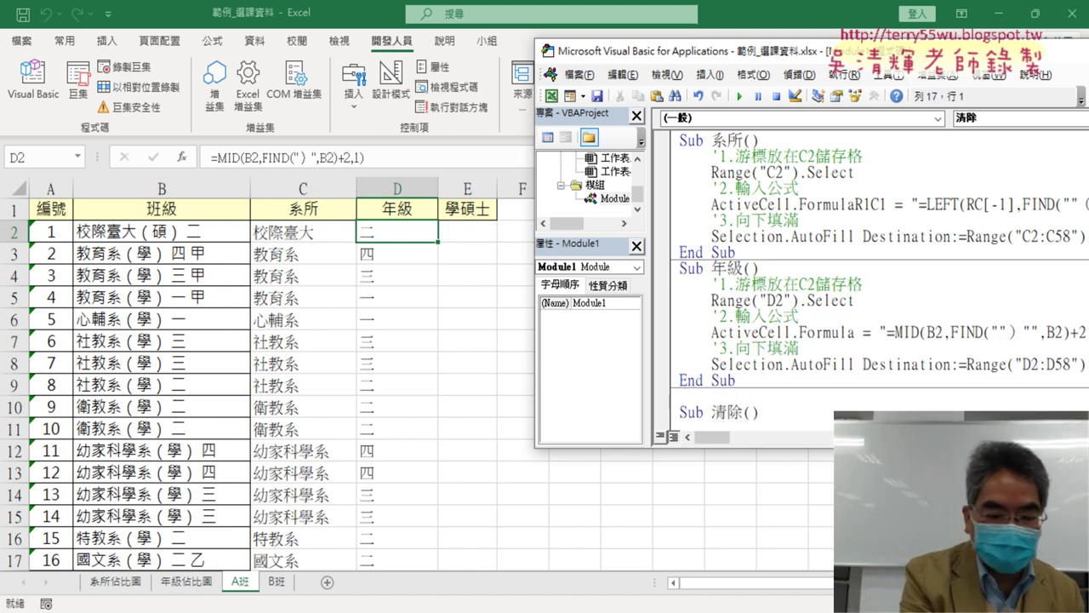
{"action": "key", "text": "ctrl+v"}
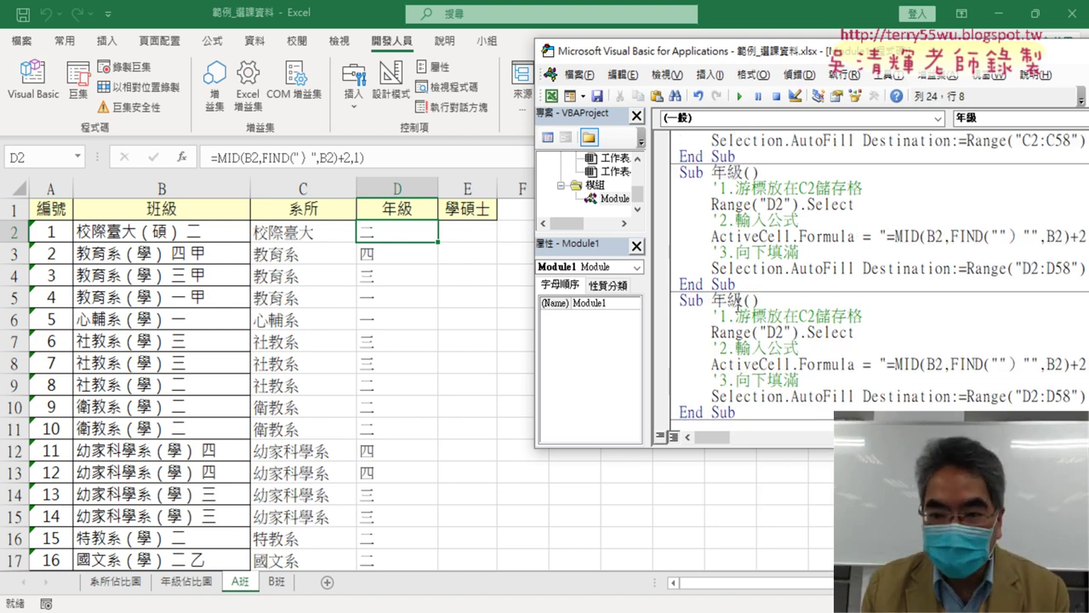
Rename the duplicated procedure to 學碩士, using the header text copied from cell E1.
{"action": "left_click", "coordinate": [483, 210]}
{"action": "double_click", "coordinate": [223, 157]}
{"action": "key", "text": "ctrl+c"}
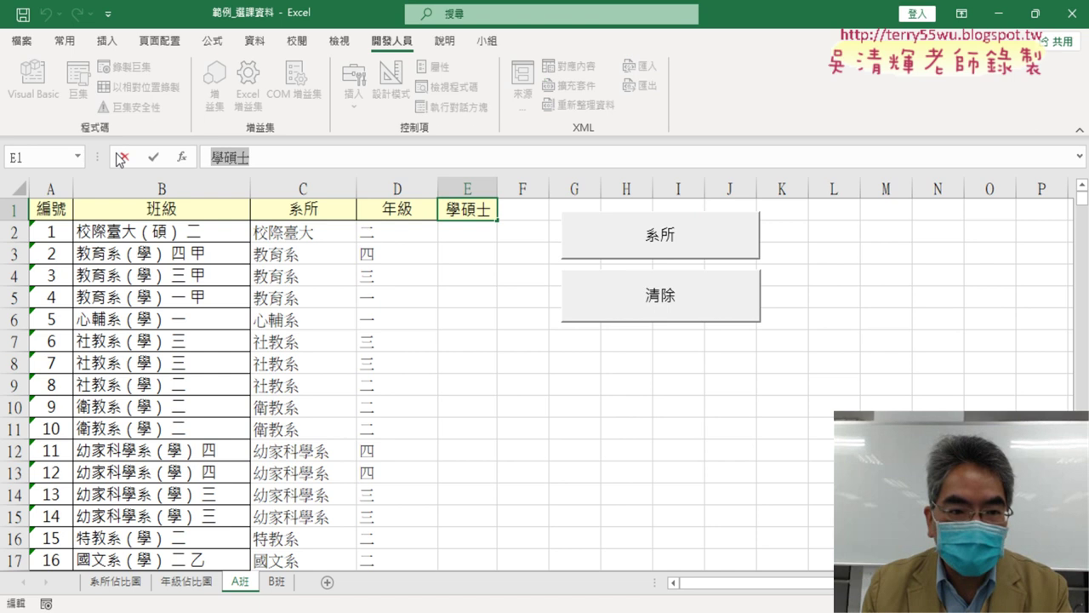
{"action": "left_click", "coordinate": [123, 158]}
{"action": "left_click", "coordinate": [33, 80]}
{"action": "left_click_drag", "start_coordinate": [726, 299], "coordinate": [744, 300]}
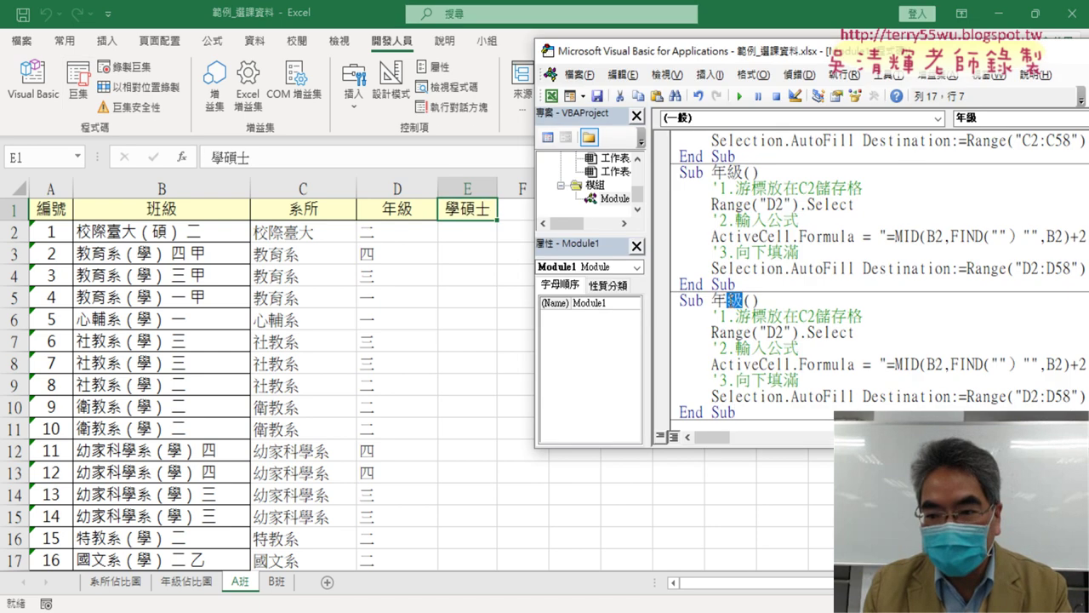
{"action": "key", "text": "shift+Left"}
{"action": "key", "text": "ctrl+v"}
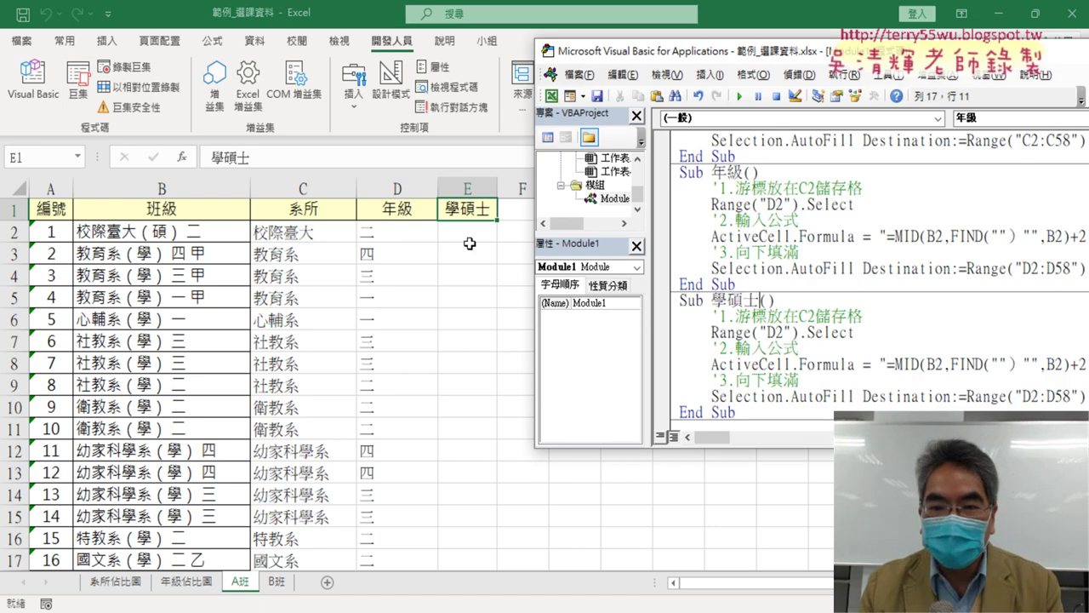
Change the starting cell in the 學碩士 macro from D2 to E2.
{"action": "left_click", "coordinate": [776, 331]}
{"action": "key", "text": "BackSpace"}
{"action": "type", "text": "E"}
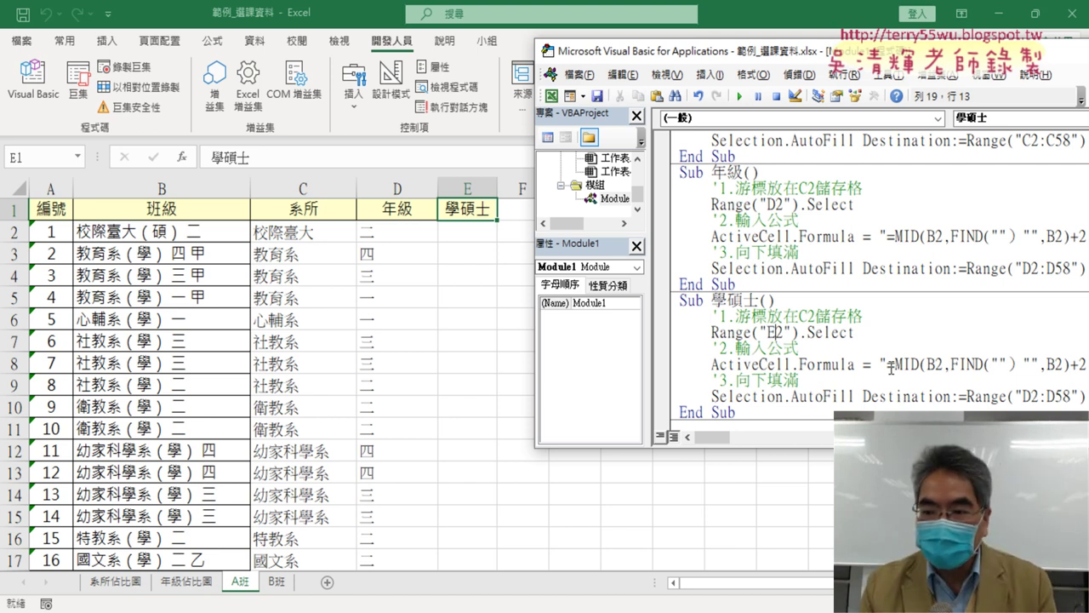
Select the old MID formula and copy the 學碩士 MID formula from the Google Docs notes.
{"action": "left_click_drag", "start_coordinate": [890, 368], "coordinate": [1069, 364]}
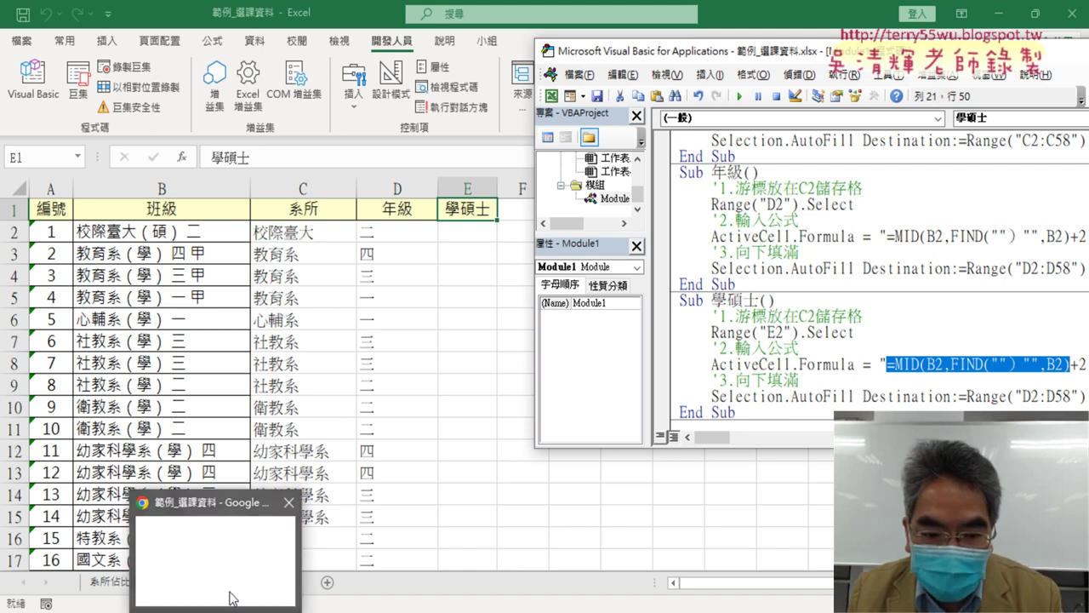
{"action": "left_click", "coordinate": [230, 591]}
{"action": "scroll", "coordinate": [383, 369], "scroll_direction": "up", "scroll_amount": 4}
{"action": "scroll", "coordinate": [421, 347], "scroll_direction": "up", "scroll_amount": 5}
{"action": "scroll", "coordinate": [421, 347], "scroll_direction": "up", "scroll_amount": 4}
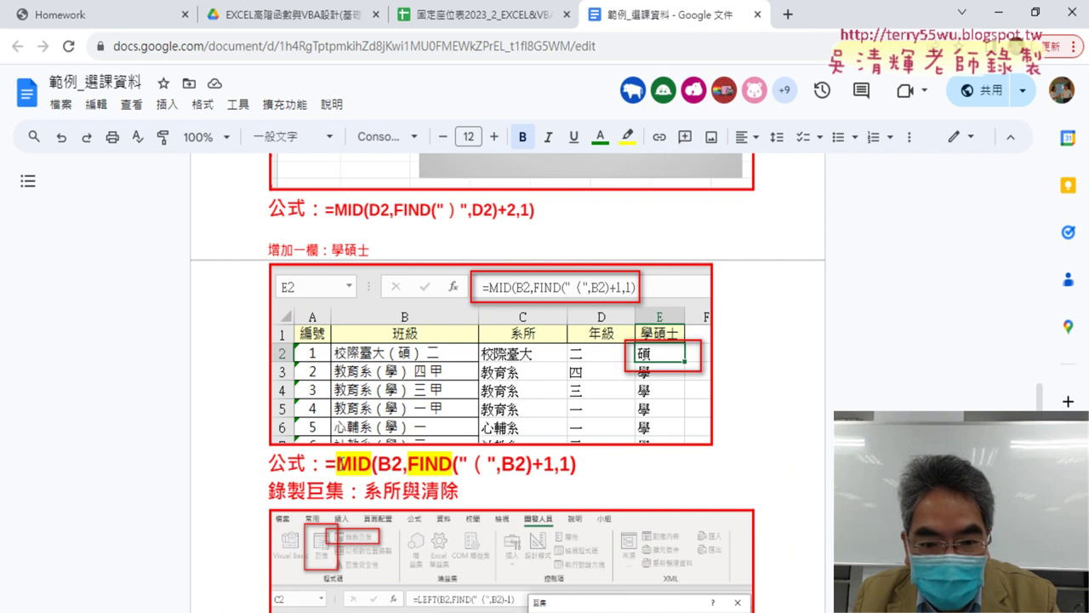
{"action": "left_click_drag", "start_coordinate": [330, 466], "coordinate": [576, 465]}
{"action": "key", "text": "ctrl+c"}
{"action": "left_click", "coordinate": [255, 612]}
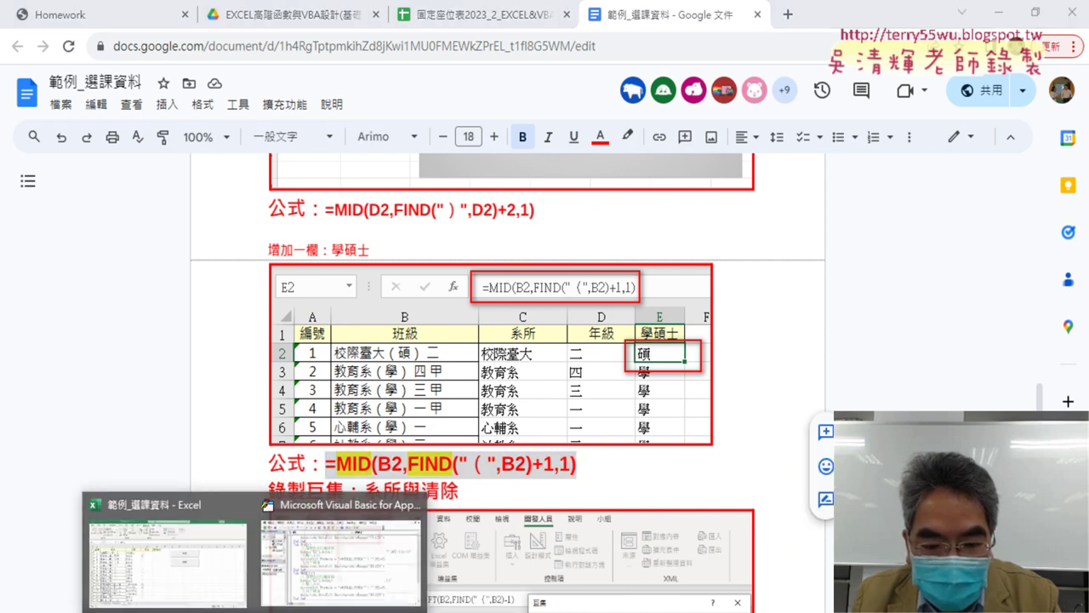
{"action": "left_click", "coordinate": [349, 568]}
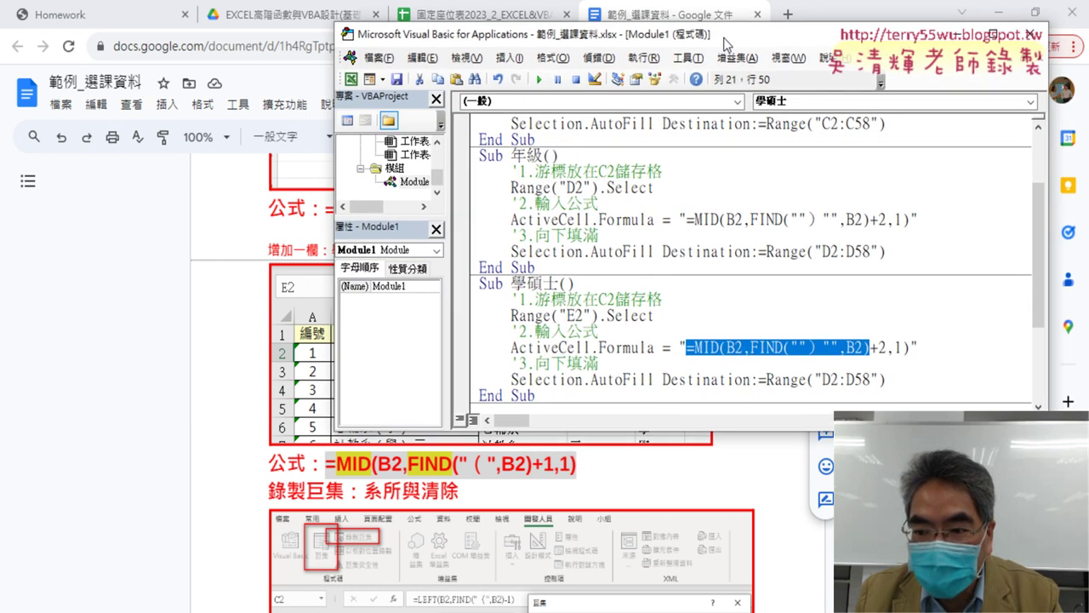
Paste =MID(B2,FIND("（",B2)+1,1) over the old formula and double the inner quotes to clear the compile error.
{"action": "left_click_drag", "start_coordinate": [724, 45], "coordinate": [611, 47]}
{"action": "mouse_move", "coordinate": [798, 349]}
{"action": "left_mouse_down"}
{"action": "mouse_move", "coordinate": [591, 338]}
{"action": "mouse_move", "coordinate": [575, 349]}
{"action": "left_mouse_up"}
{"action": "key", "text": "ctrl+v"}
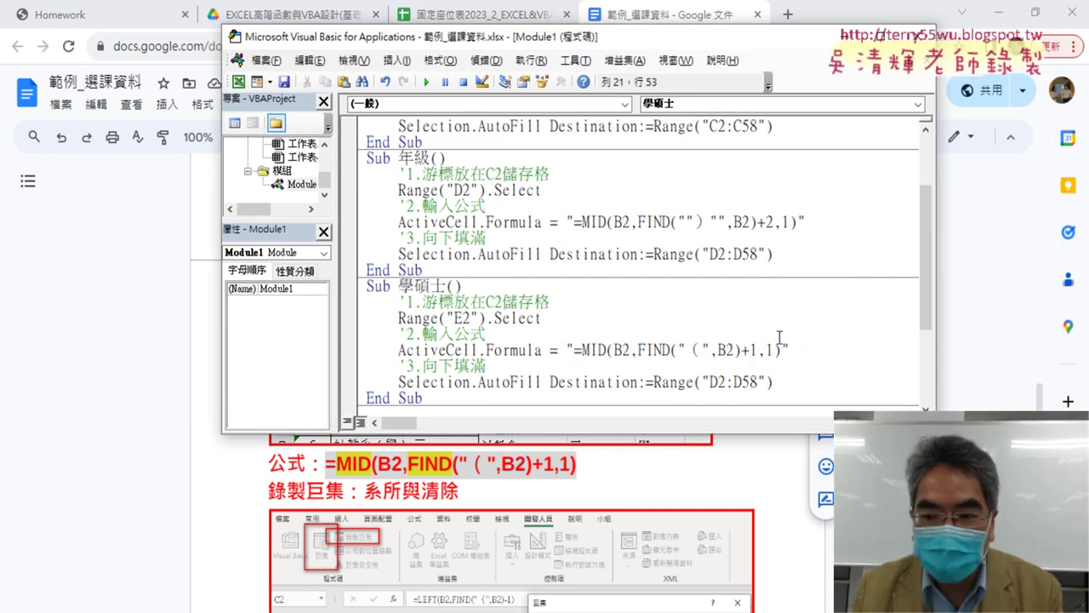
{"action": "left_click", "coordinate": [714, 383]}
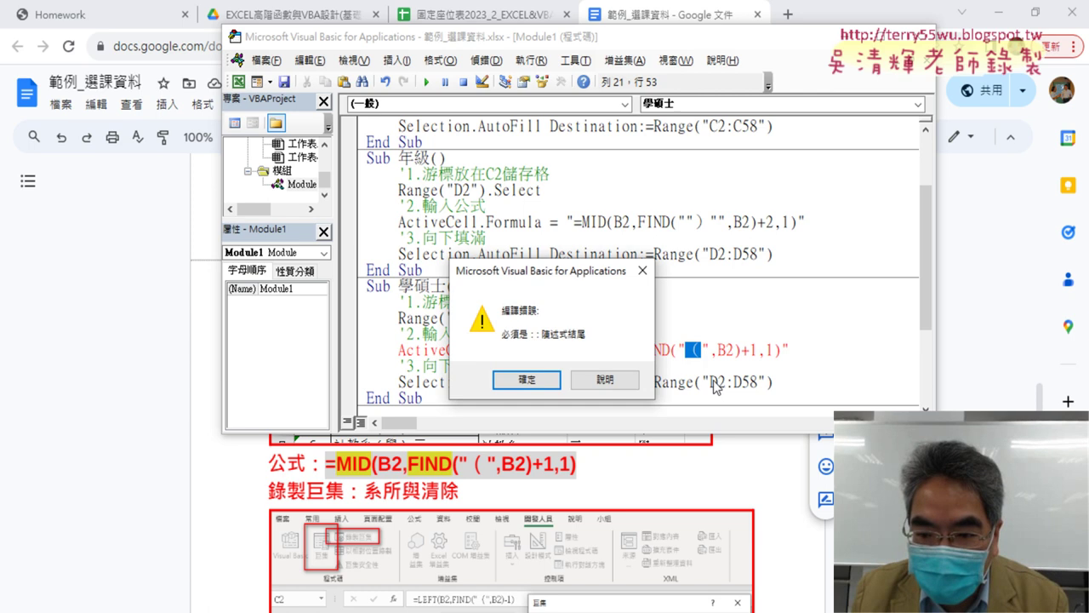
{"action": "left_click", "coordinate": [527, 379]}
{"action": "left_click", "coordinate": [700, 350]}
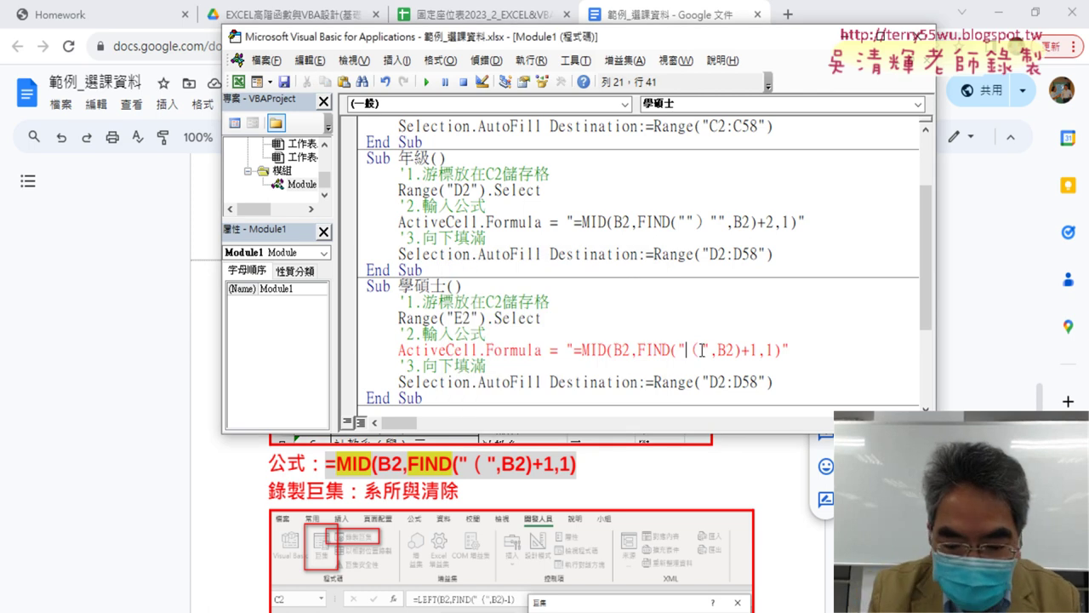
{"action": "type", "text": "\""}
{"action": "key", "text": "shift+Left"}
{"action": "key", "text": "shift+Left"}
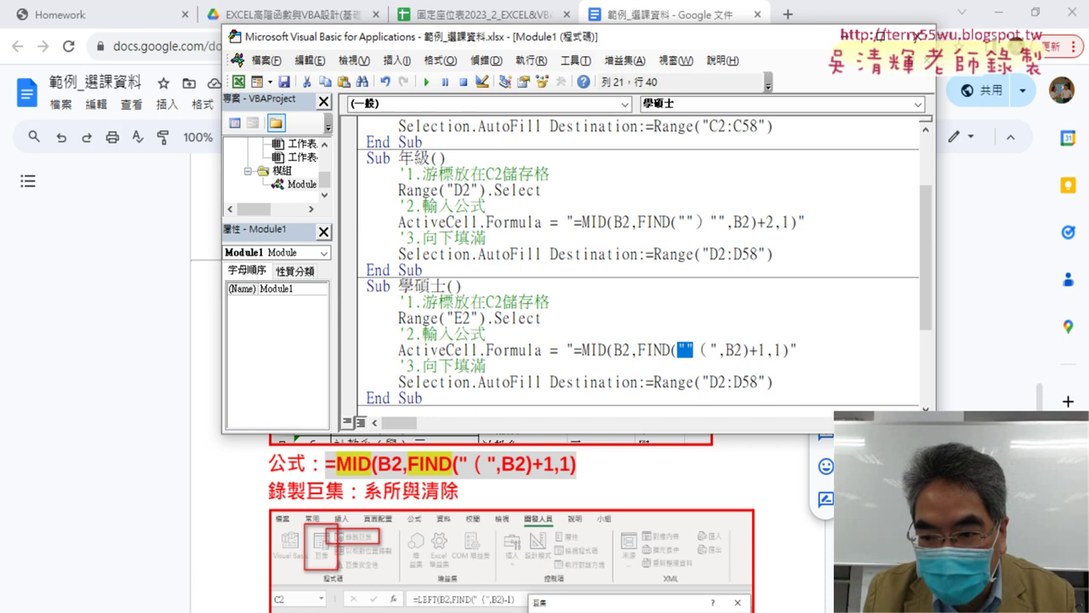
{"action": "key", "text": "Right"}
{"action": "key", "text": "Right"}
{"action": "key", "text": "Right"}
{"action": "type", "text": "\""}
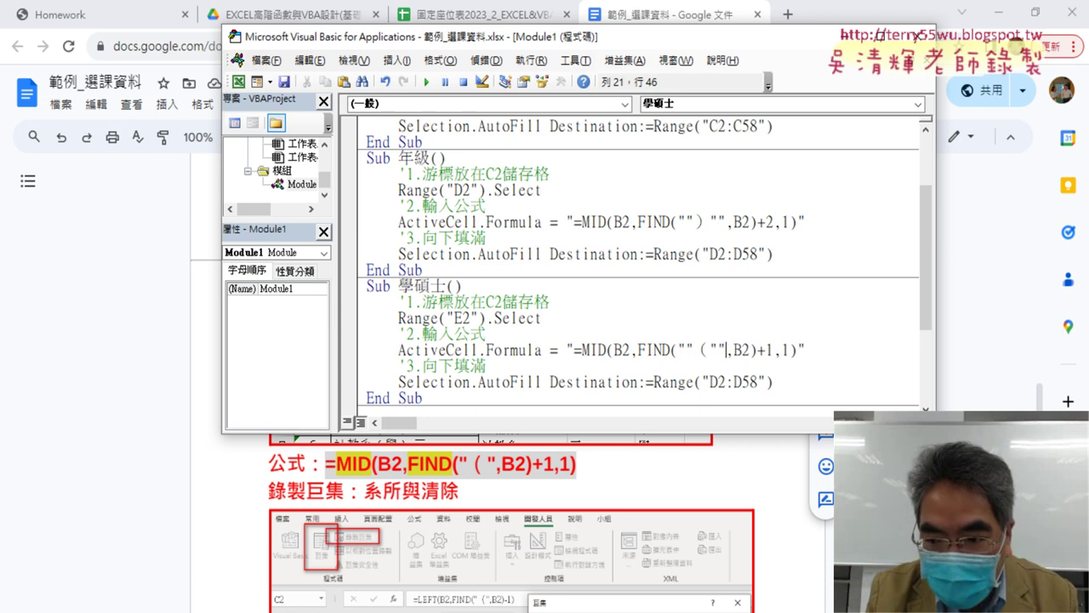
Change the fill-down range from D2:D58 to E2:E58.
{"action": "key", "text": "Down"}
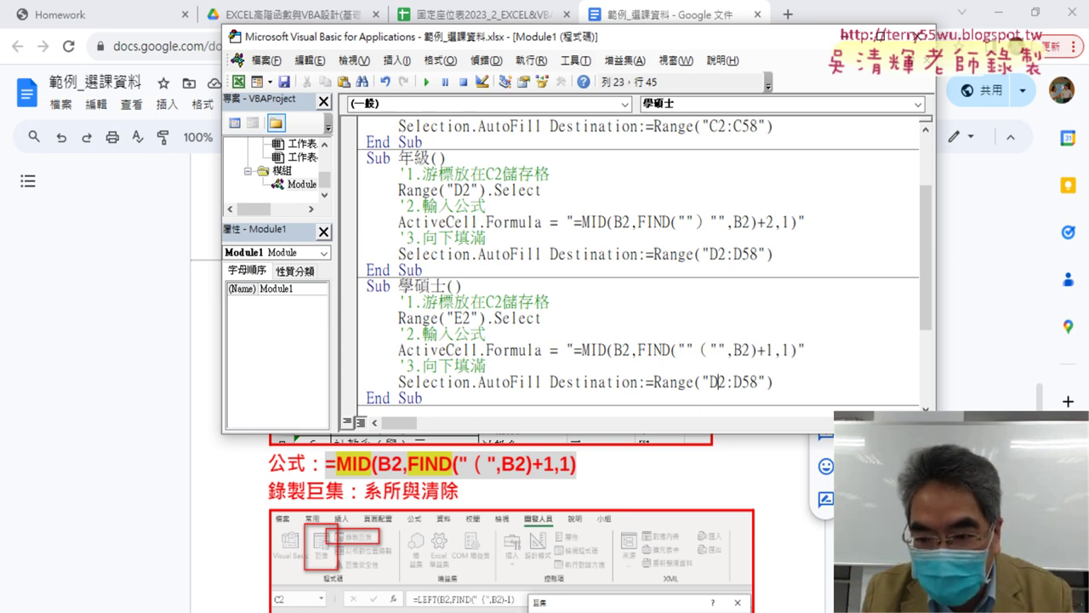
{"action": "key", "text": "shift+Right"}
{"action": "key", "text": "shift+Right"}
{"action": "type", "text": "E2"}
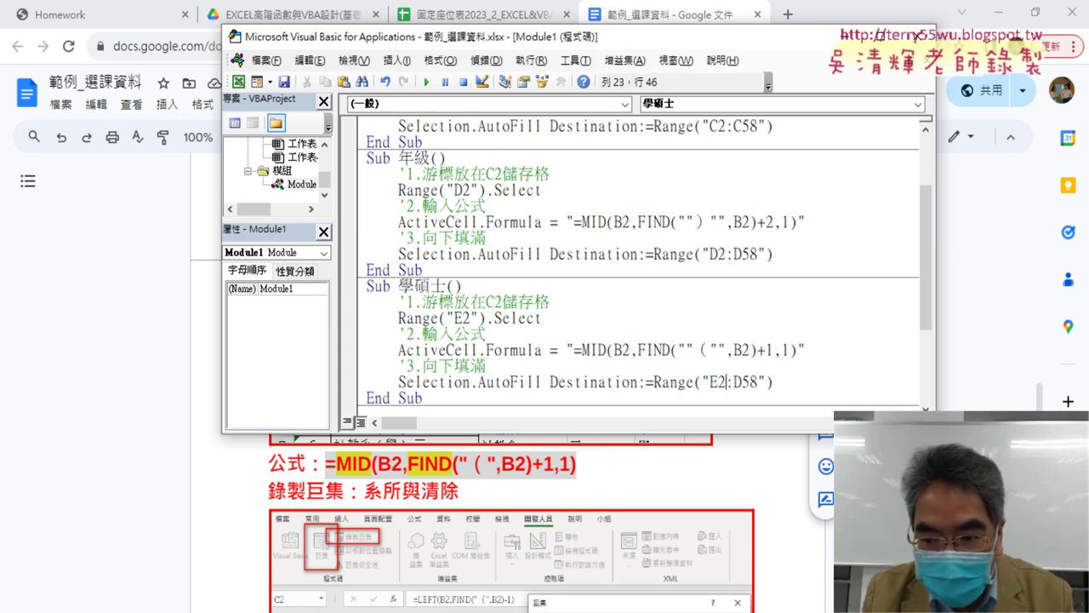
{"action": "key", "text": "shift+Right"}
{"action": "type", "text": "E"}
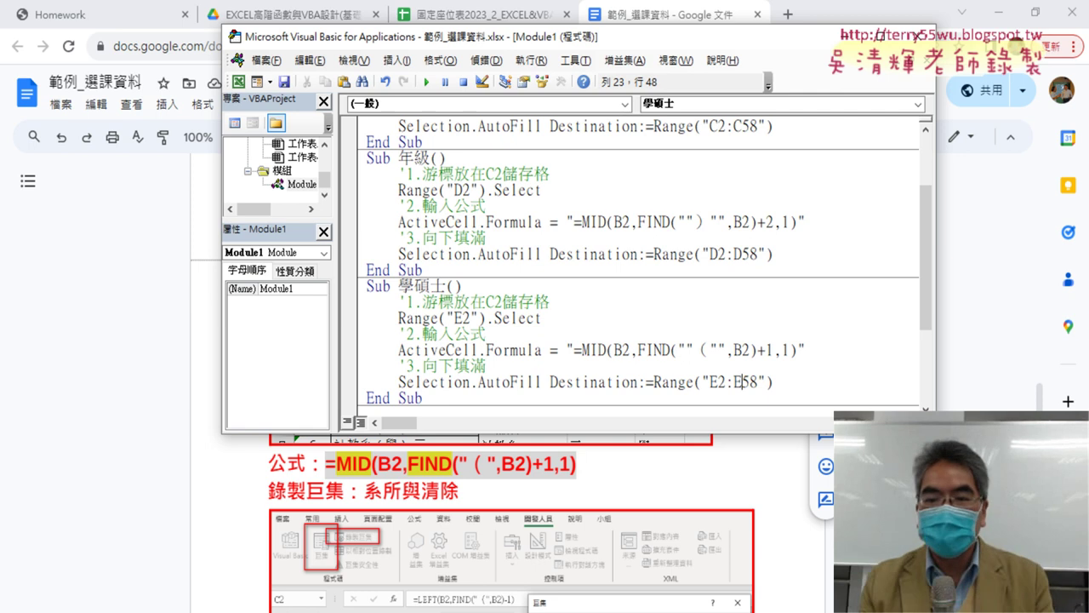
{"action": "left_click", "coordinate": [995, 11]}
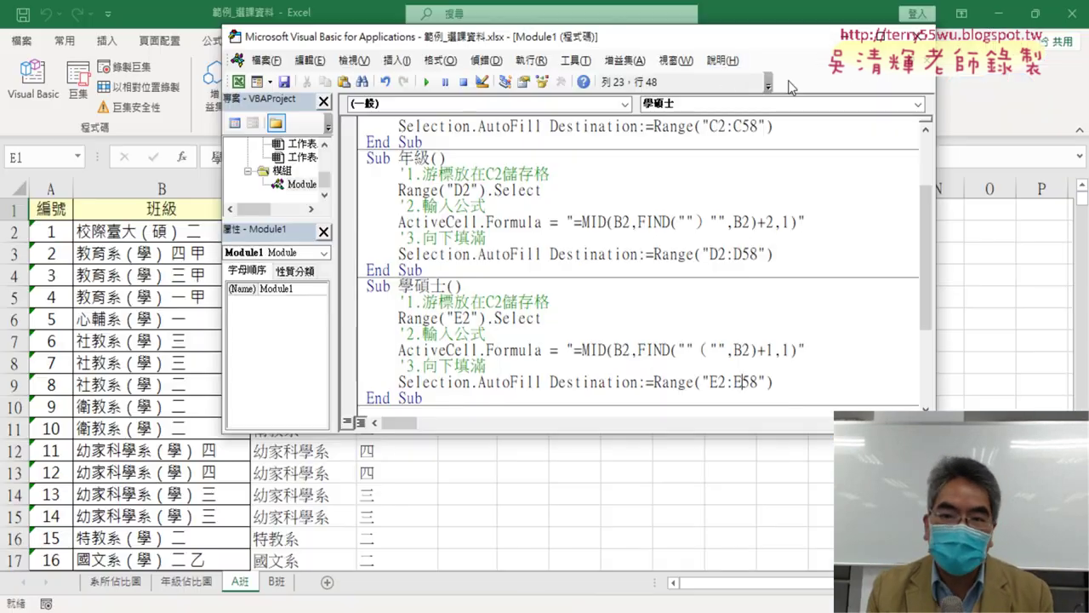
Run the 學碩士 macro to fill column E with 碩 and 學.
{"action": "left_click_drag", "start_coordinate": [659, 39], "coordinate": [962, 46]}
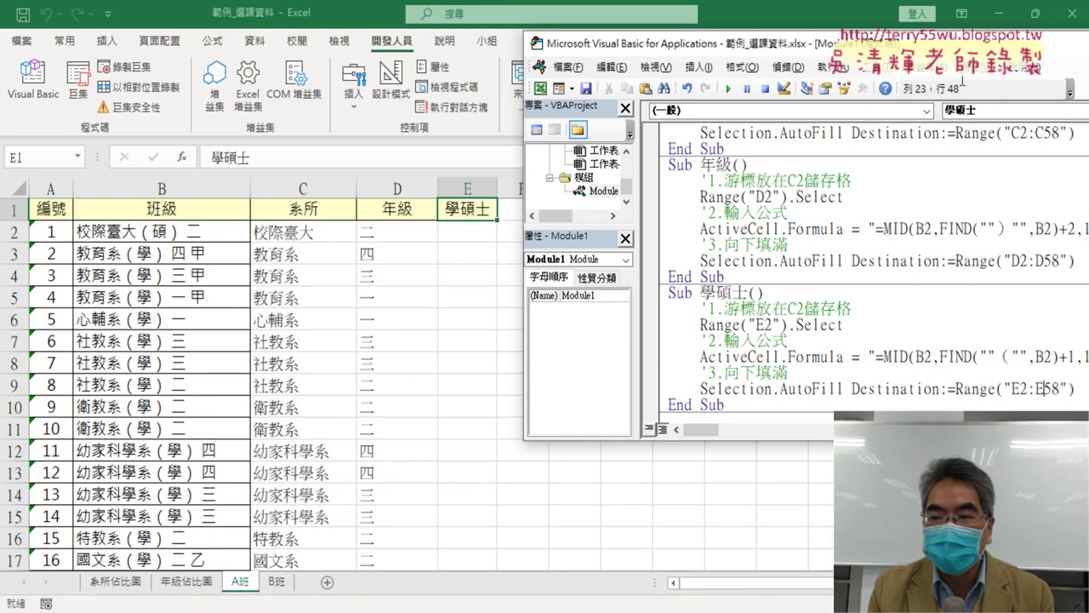
{"action": "scroll", "coordinate": [817, 362], "scroll_direction": "down", "scroll_amount": 1}
{"action": "left_click", "coordinate": [792, 310]}
{"action": "left_click", "coordinate": [728, 89]}
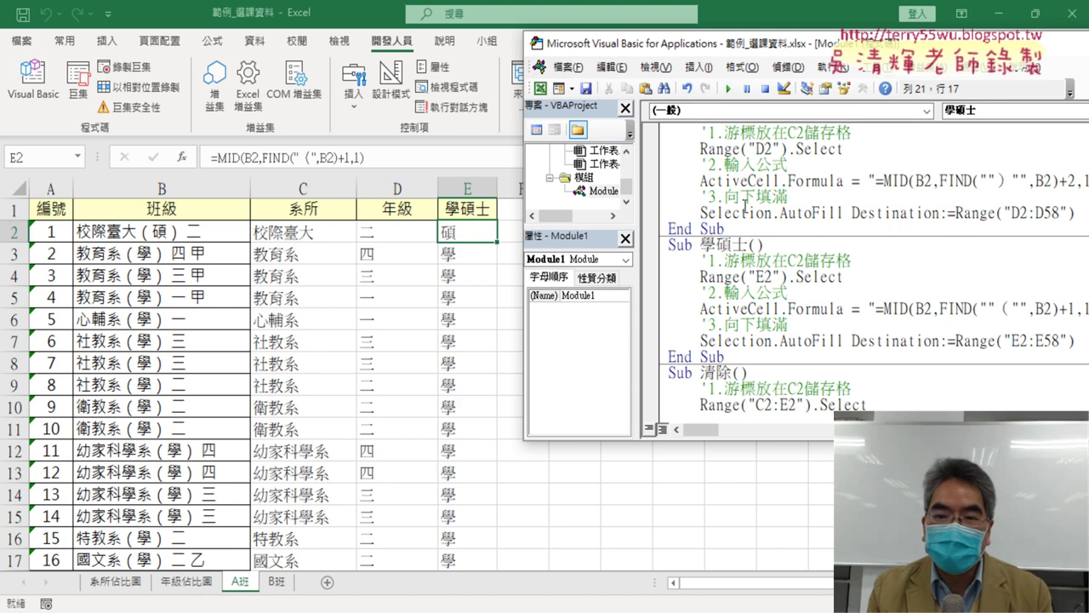
Change the 清除 range to C2:E2, run it to empty columns C–E, and close the VBA editor.
{"action": "left_click", "coordinate": [771, 404]}
{"action": "scroll", "coordinate": [771, 400], "scroll_direction": "down", "scroll_amount": 2}
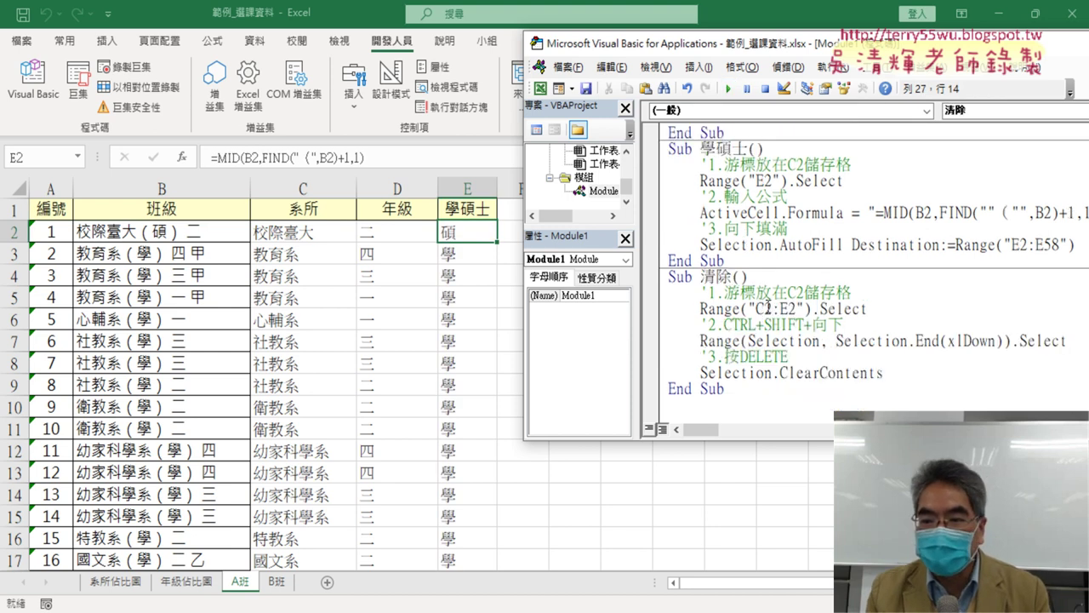
{"action": "left_click_drag", "start_coordinate": [753, 310], "coordinate": [790, 310]}
{"action": "type", "text": "C"}
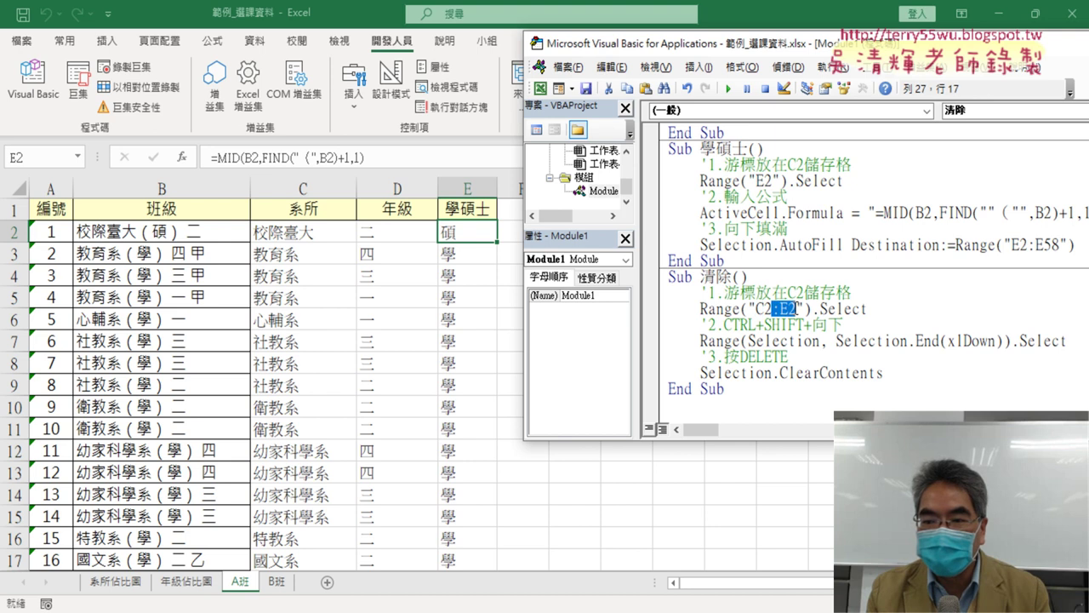
{"action": "left_click", "coordinate": [728, 89]}
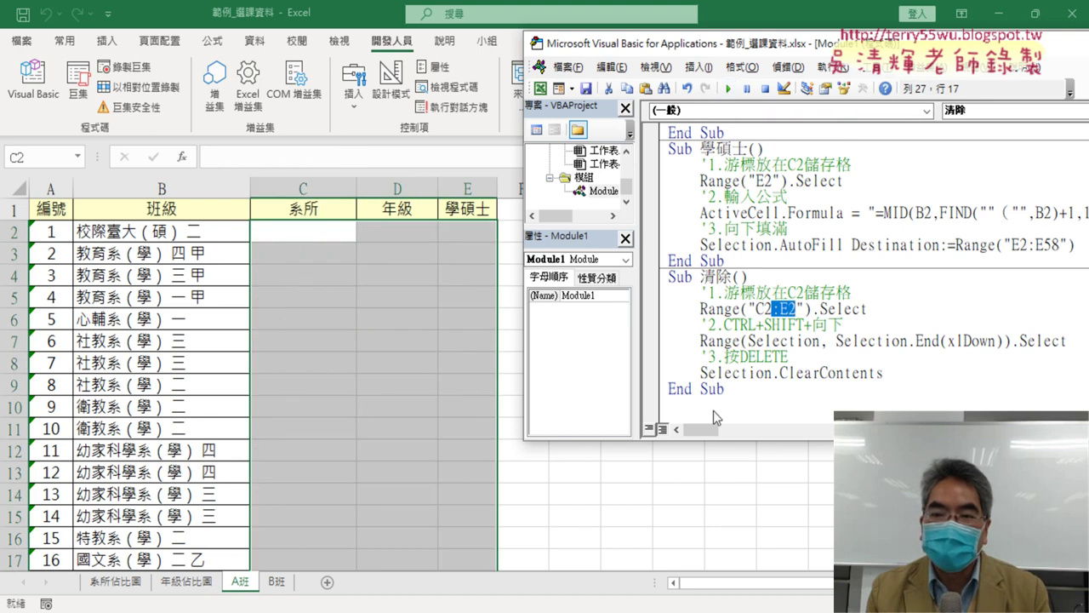
{"action": "left_click", "coordinate": [723, 510]}
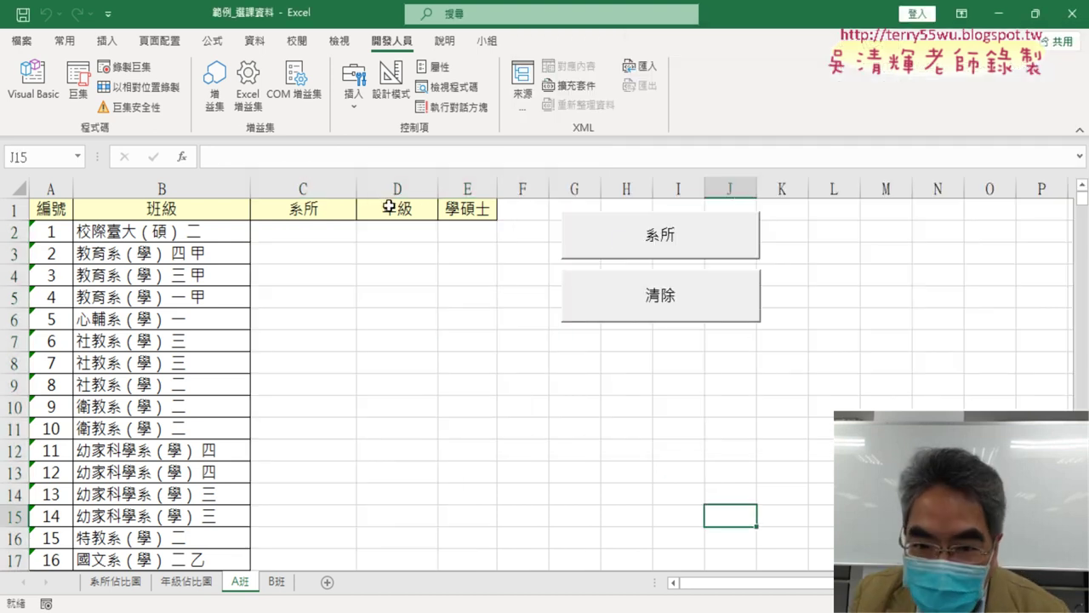
Copy the 系所 button and paste two copies below it.
{"action": "right_click", "coordinate": [642, 234]}
{"action": "left_click", "coordinate": [678, 266]}
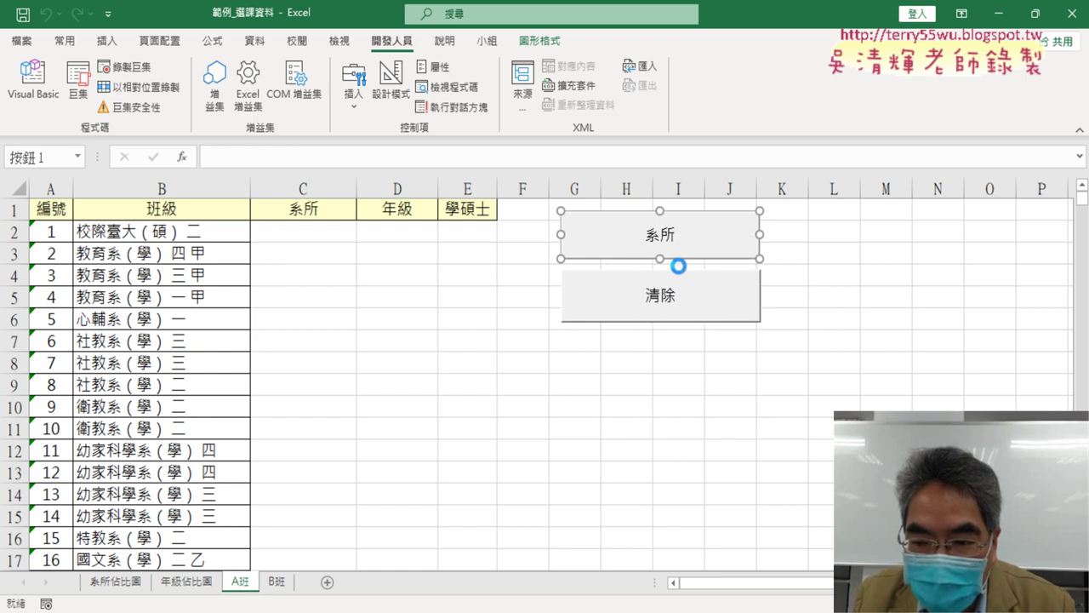
{"action": "left_click", "coordinate": [587, 345]}
{"action": "key", "text": "ctrl+v"}
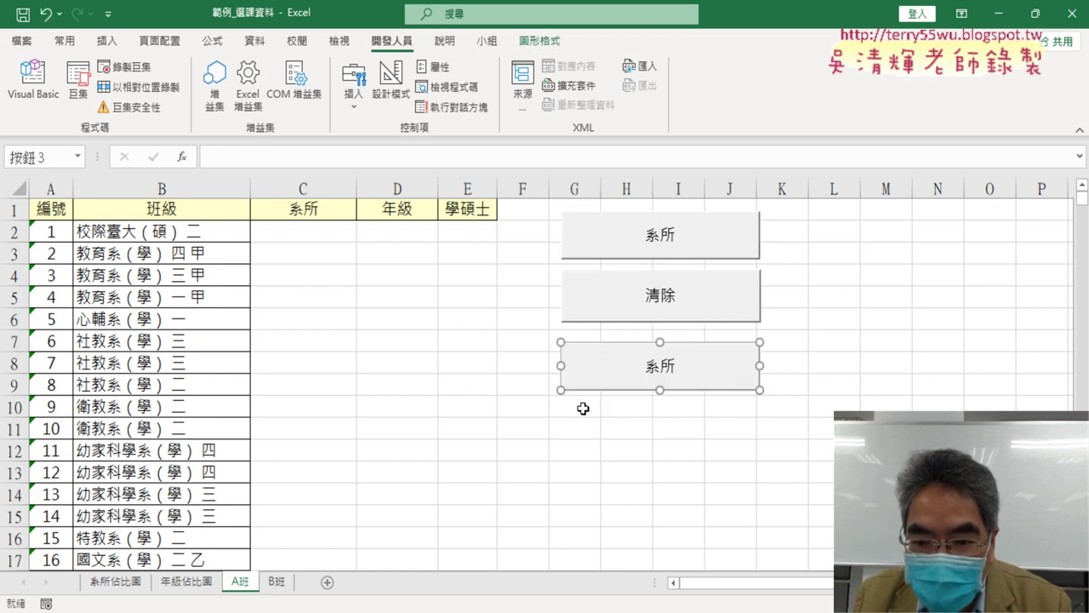
{"action": "left_click", "coordinate": [582, 408]}
{"action": "key", "text": "ctrl+v"}
Assign the 年級 macro to the first copy and relabel it 年級.
{"action": "left_click", "coordinate": [679, 371], "text": "ctrl"}
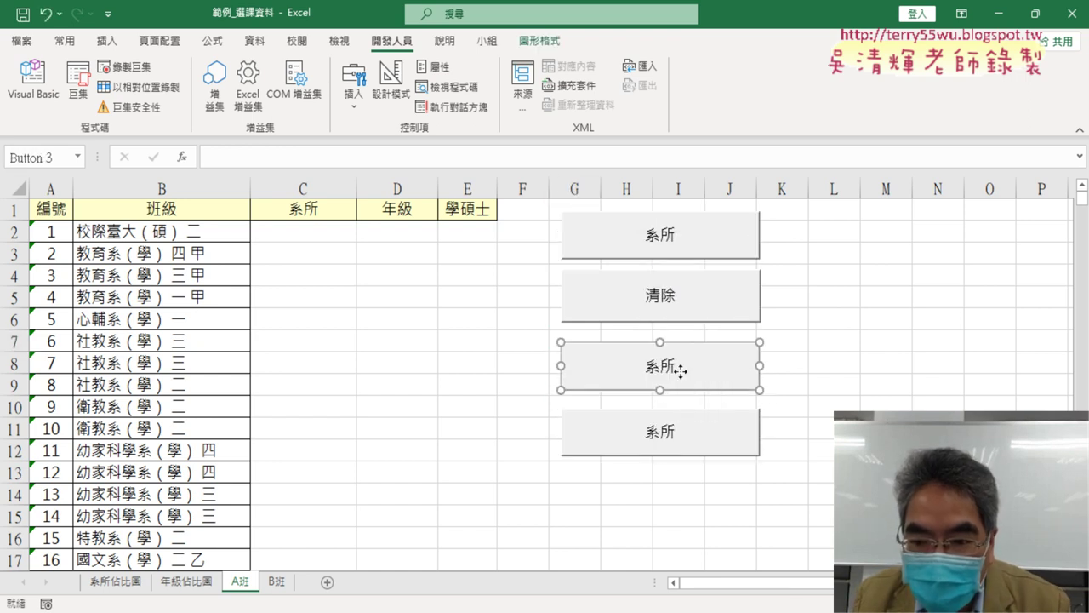
{"action": "right_click", "coordinate": [680, 371]}
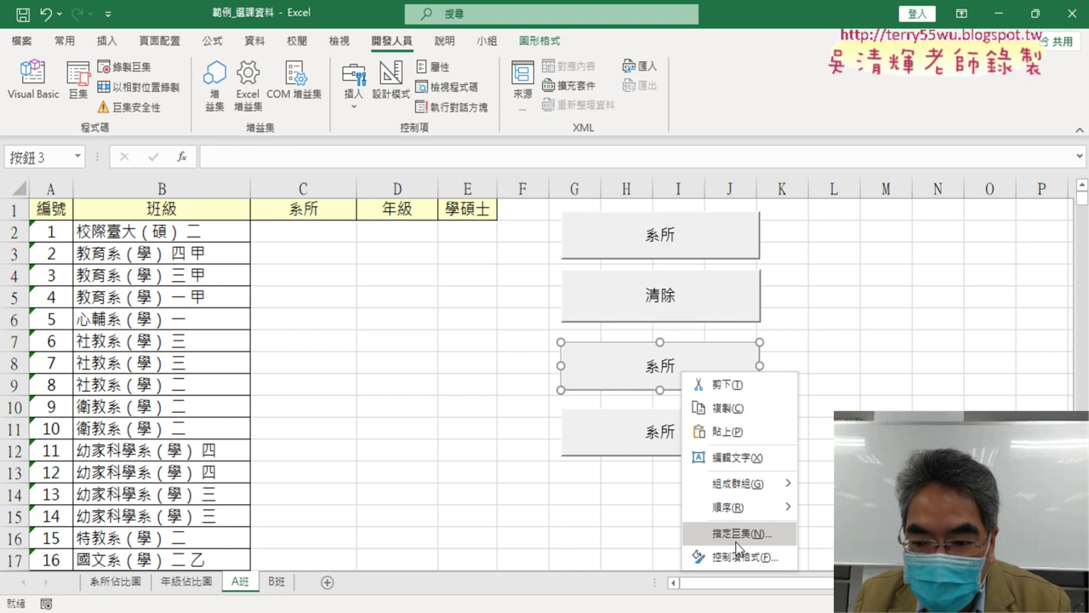
{"action": "left_click", "coordinate": [739, 533]}
{"action": "left_click", "coordinate": [604, 336]}
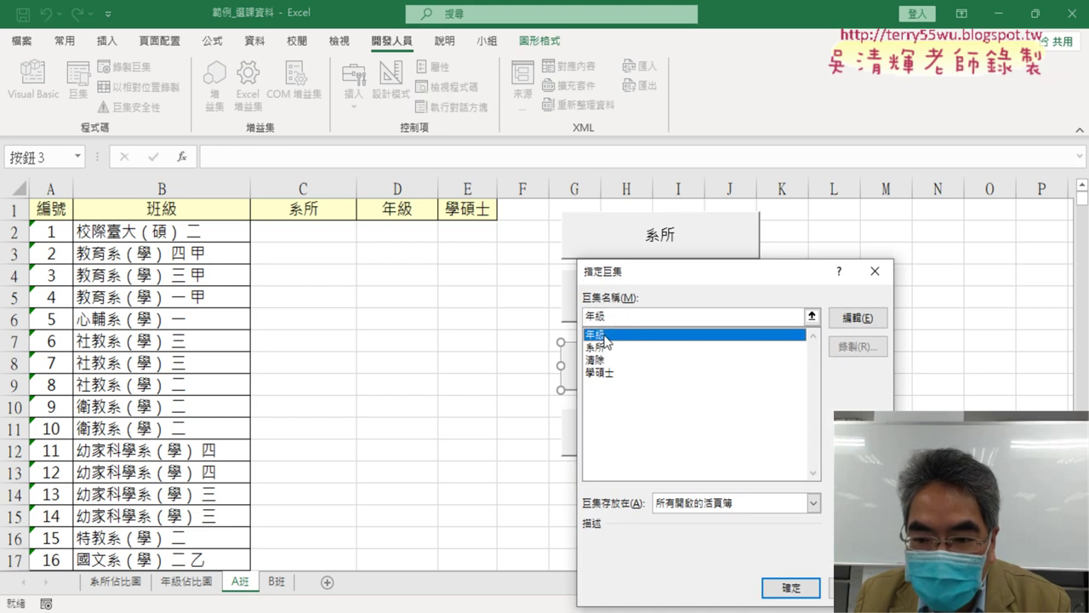
{"action": "left_click", "coordinate": [792, 588]}
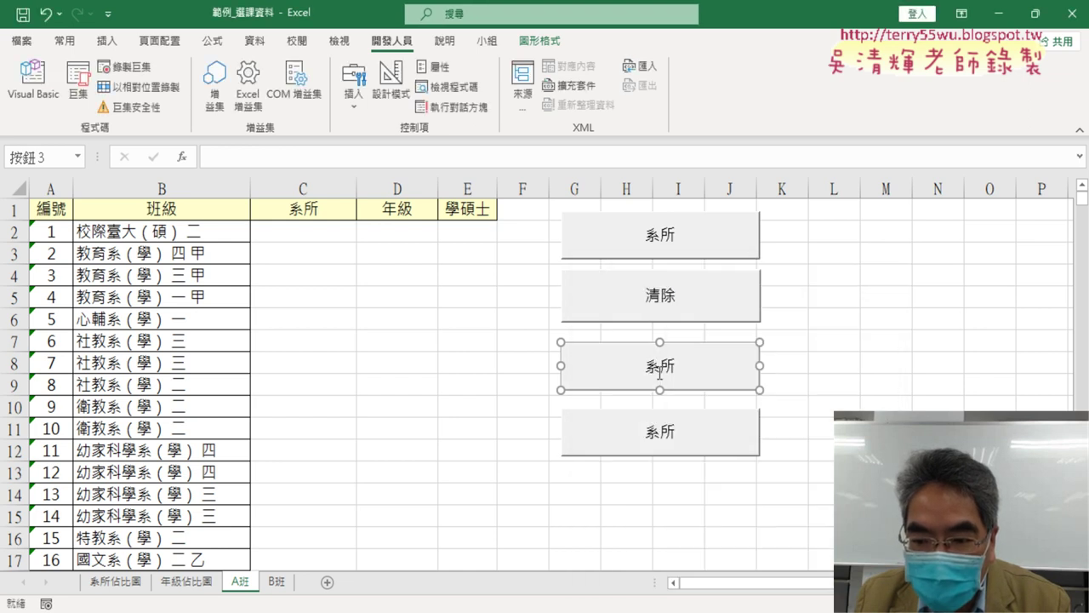
{"action": "left_click", "coordinate": [651, 367]}
{"action": "key", "text": "BackSpace"}
{"action": "key", "text": "BackSpace"}
{"action": "type", "text": "年級"}
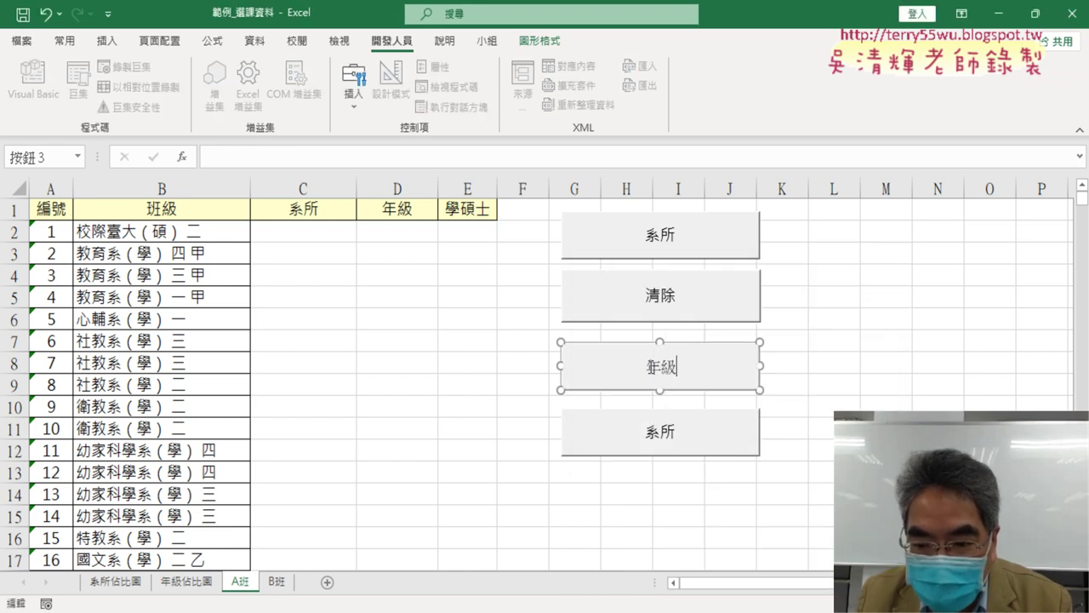
Assign the 學碩士 macro to the second copy and relabel it 學碩士.
{"action": "right_click", "coordinate": [667, 440]}
{"action": "left_click", "coordinate": [746, 407]}
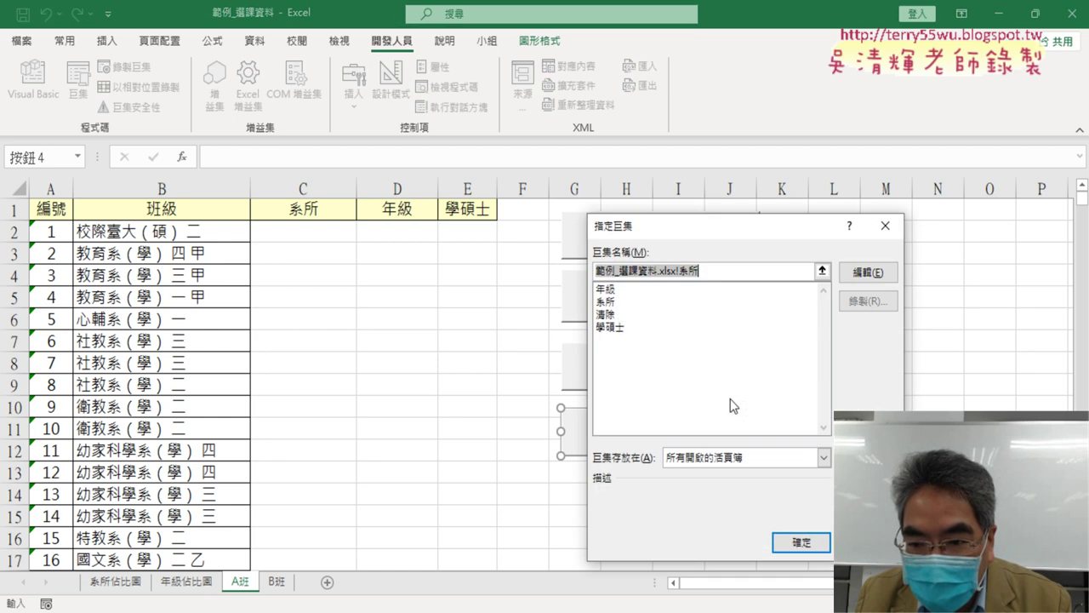
{"action": "left_click", "coordinate": [609, 327]}
{"action": "left_click", "coordinate": [801, 542]}
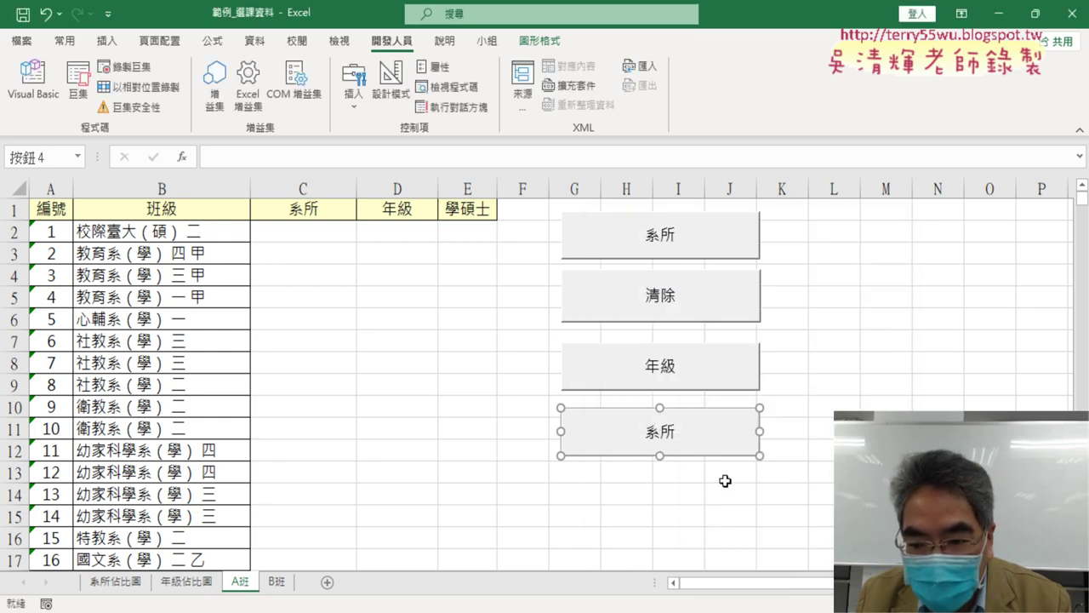
{"action": "left_click", "coordinate": [654, 432]}
{"action": "key", "text": "BackSpace"}
{"action": "key", "text": "Delete"}
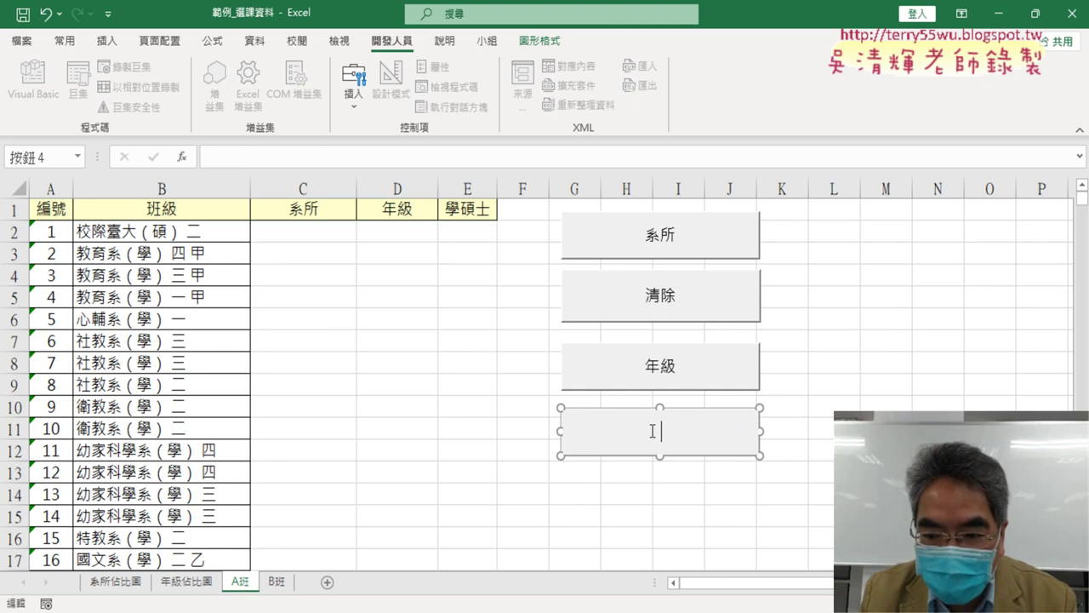
{"action": "type", "text": "學碩士"}
{"action": "left_click", "coordinate": [885, 450]}
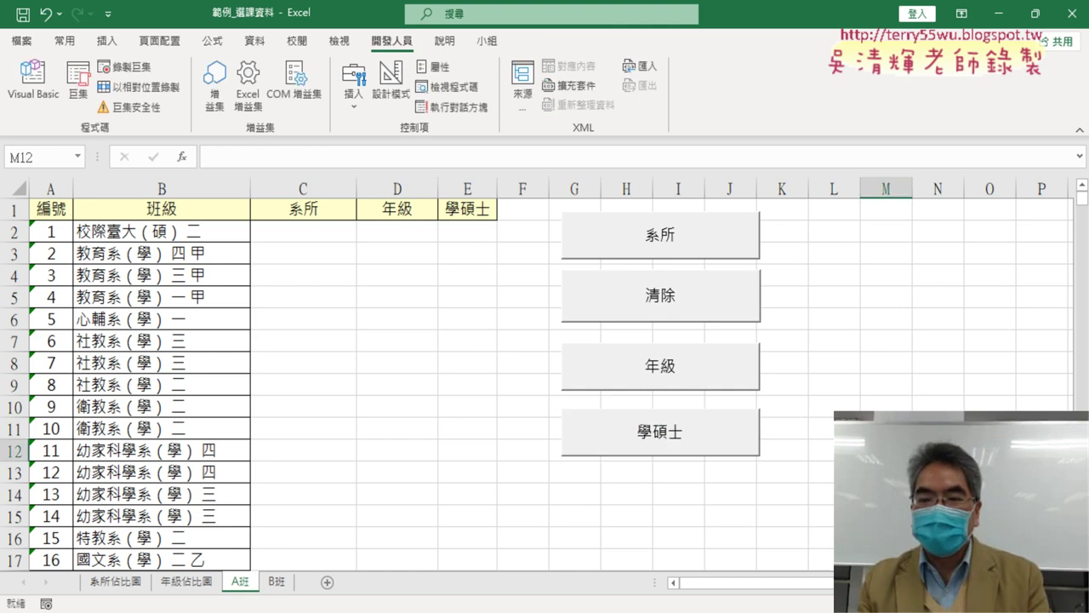
{"action": "left_click", "coordinate": [704, 239]}
{"action": "left_click", "coordinate": [701, 375]}
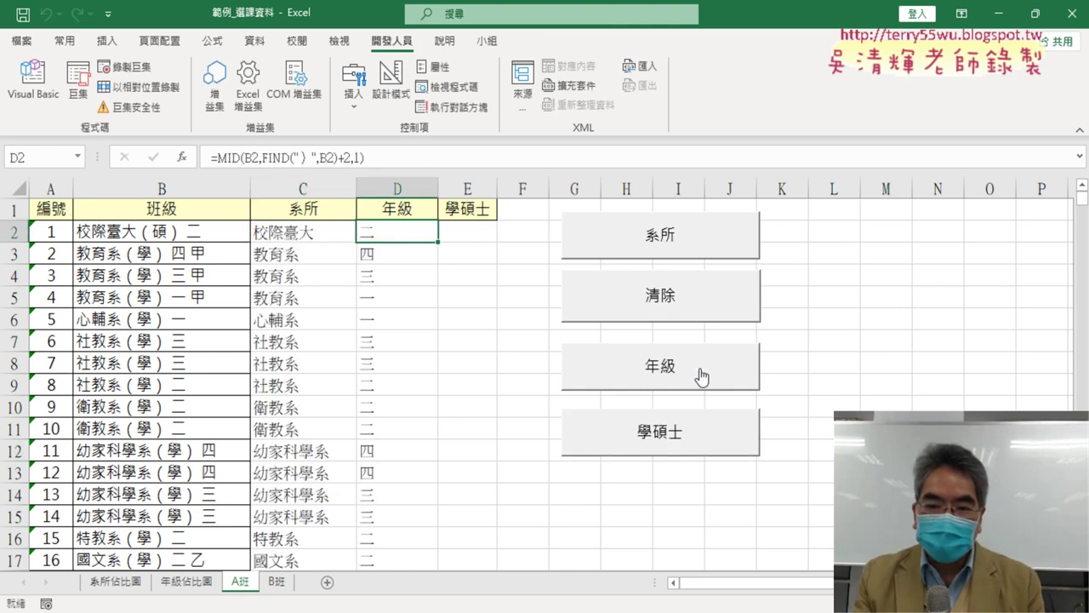
{"action": "left_click", "coordinate": [703, 438]}
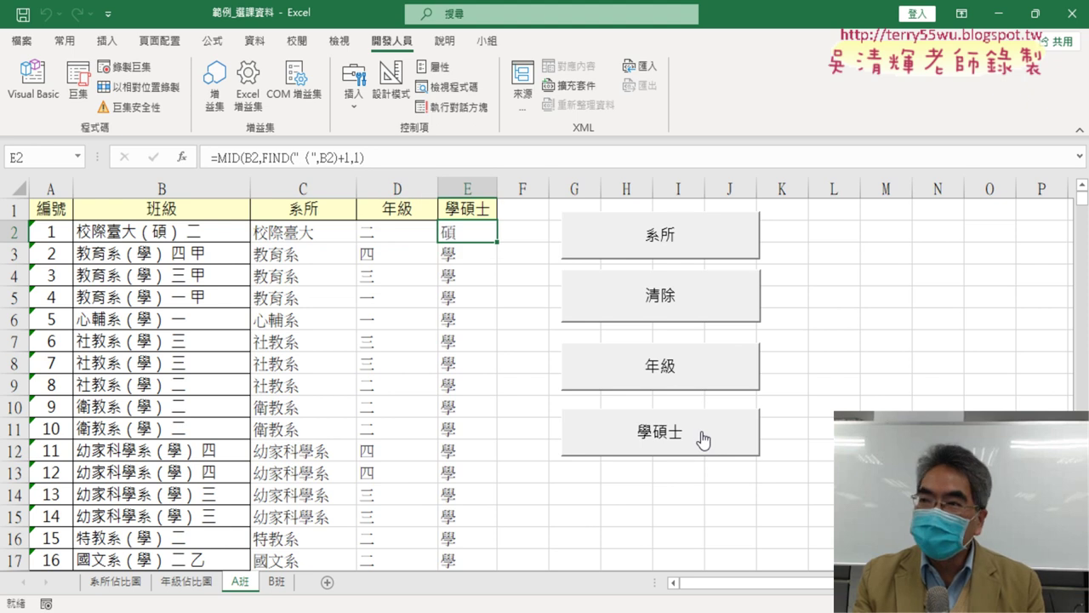
{"action": "left_click", "coordinate": [692, 311]}
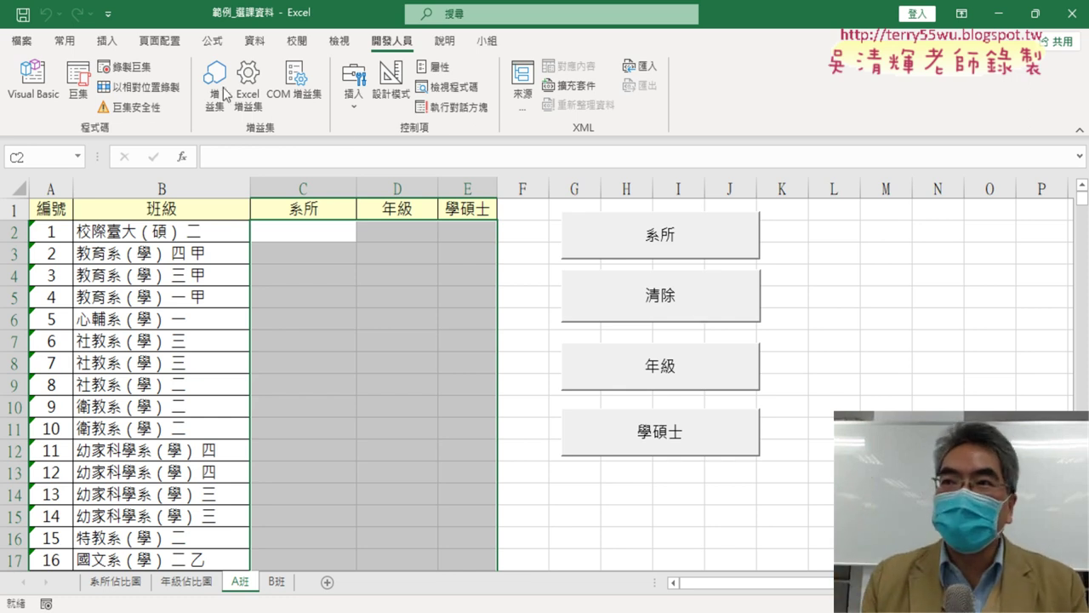
Open Save As with Browse, view the file format list, then cancel back to the worksheet.
{"action": "left_click", "coordinate": [21, 40]}
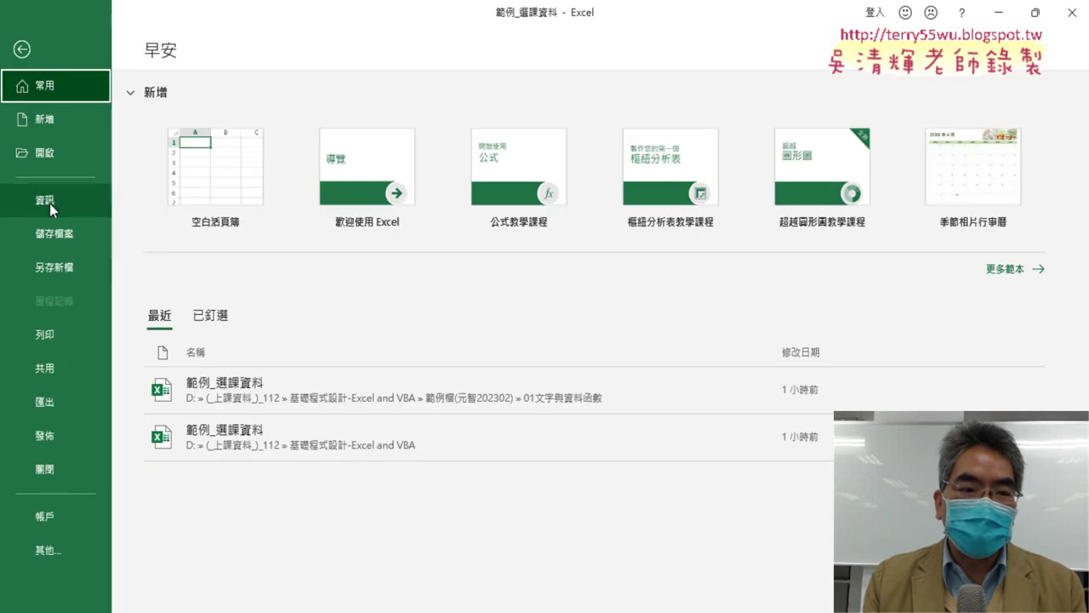
{"action": "left_click", "coordinate": [53, 268]}
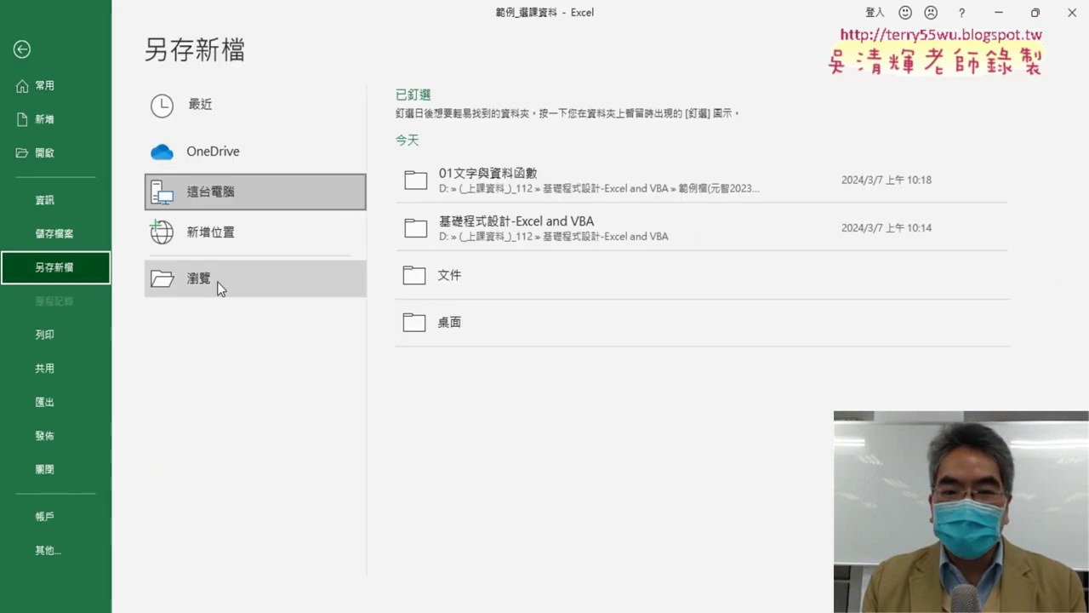
{"action": "left_click", "coordinate": [219, 286]}
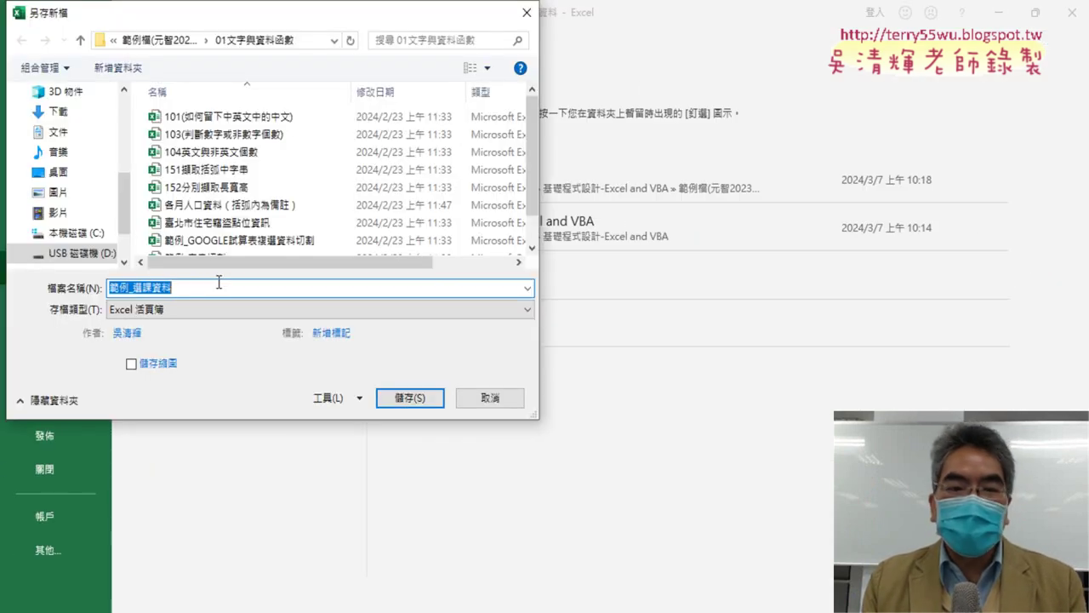
{"action": "left_click", "coordinate": [230, 318]}
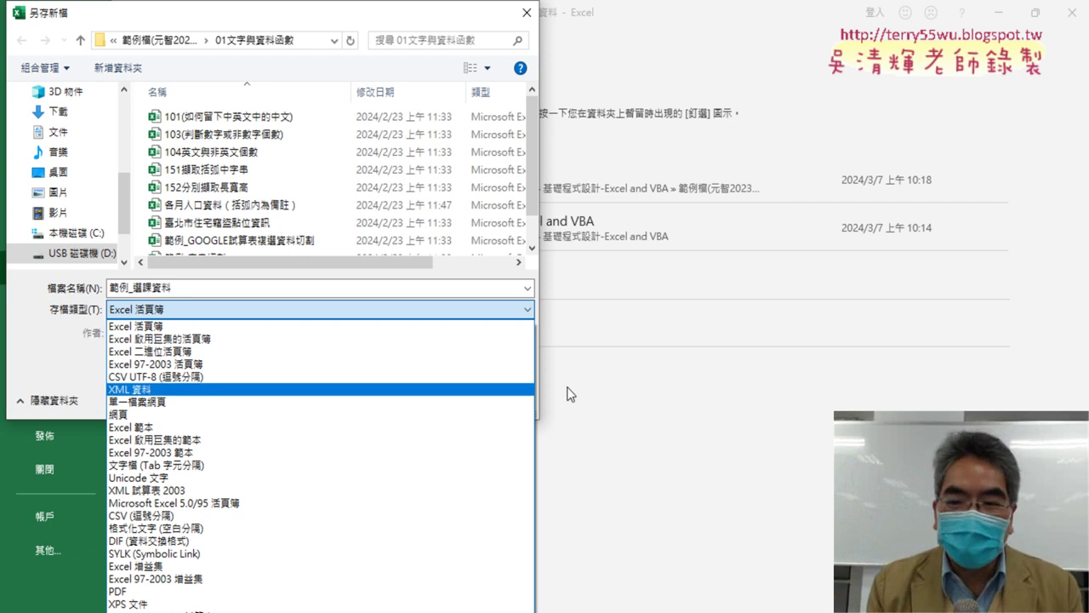
{"action": "left_click", "coordinate": [476, 326]}
{"action": "left_click", "coordinate": [490, 401]}
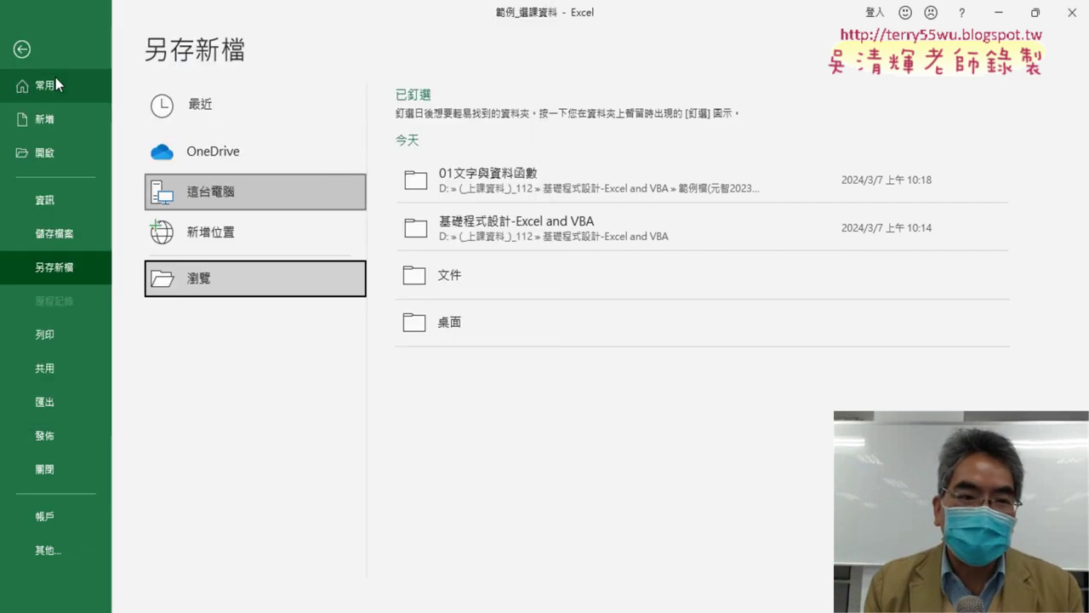
{"action": "left_click", "coordinate": [21, 50]}
Save, answer 否 to the macro warning, and choose the Excel 啟用巨集的活頁簿 file type.
{"action": "left_click", "coordinate": [21, 15]}
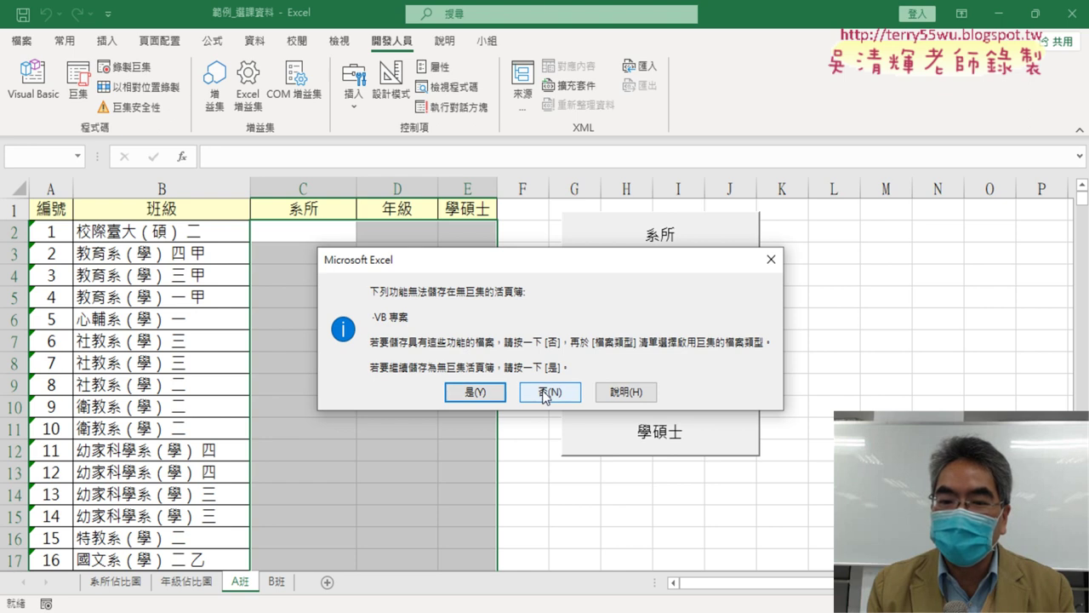
{"action": "left_click", "coordinate": [545, 393]}
{"action": "left_click", "coordinate": [271, 280]}
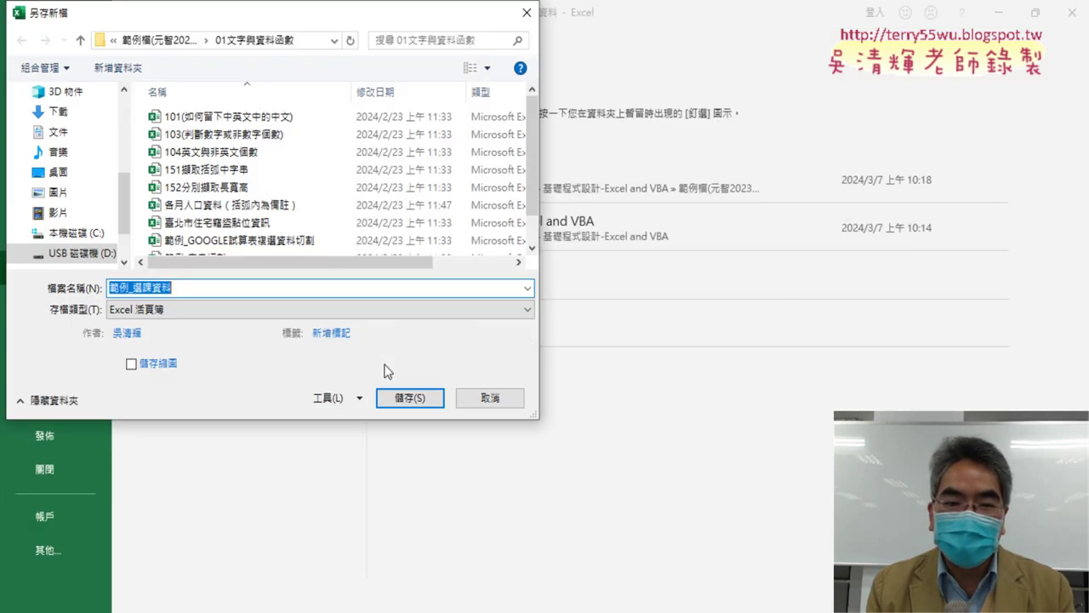
{"action": "left_click", "coordinate": [301, 311]}
{"action": "left_click", "coordinate": [298, 339]}
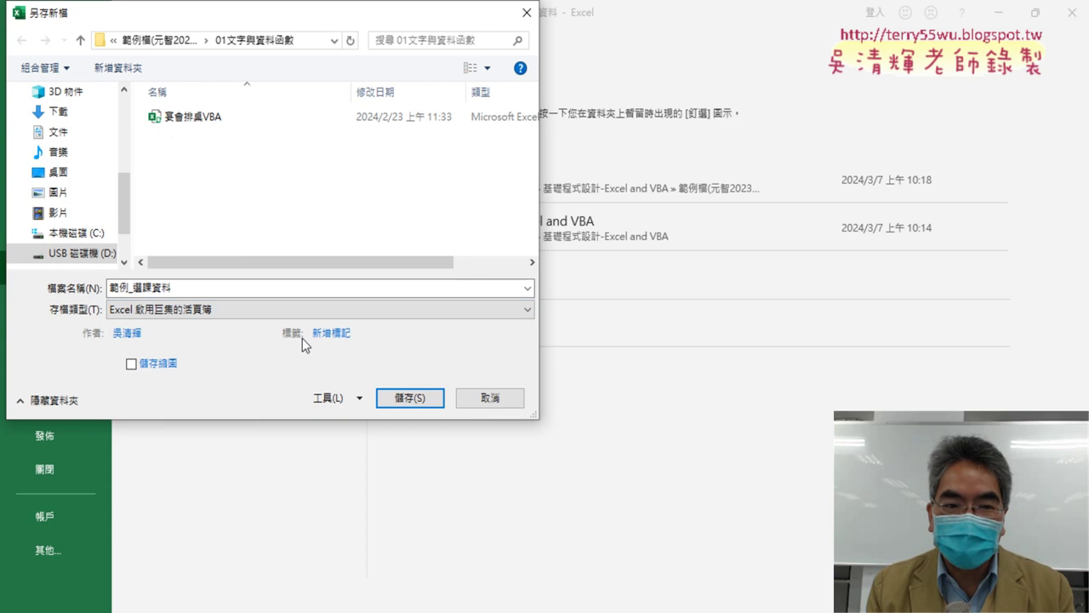
{"action": "left_click", "coordinate": [412, 400]}
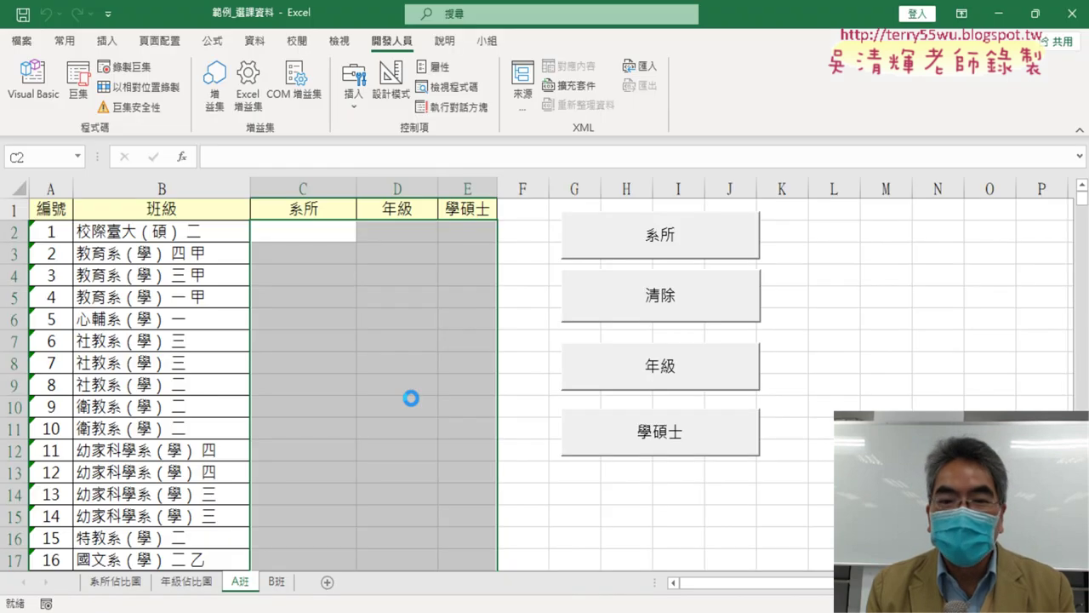